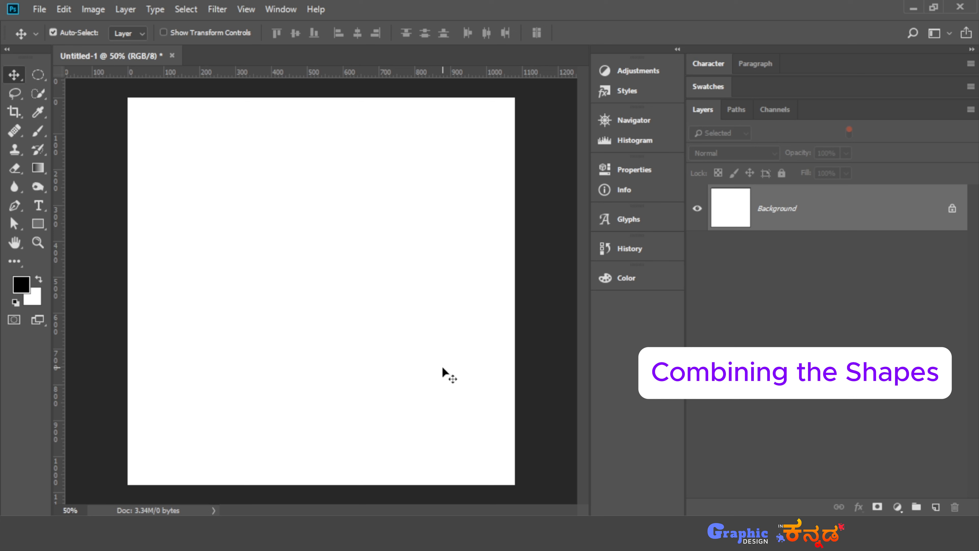
# Draw a rectangle about 402 × 242 px in the upper-left part of the canvas and fill it with cyan.
pyautogui.click(39, 230)
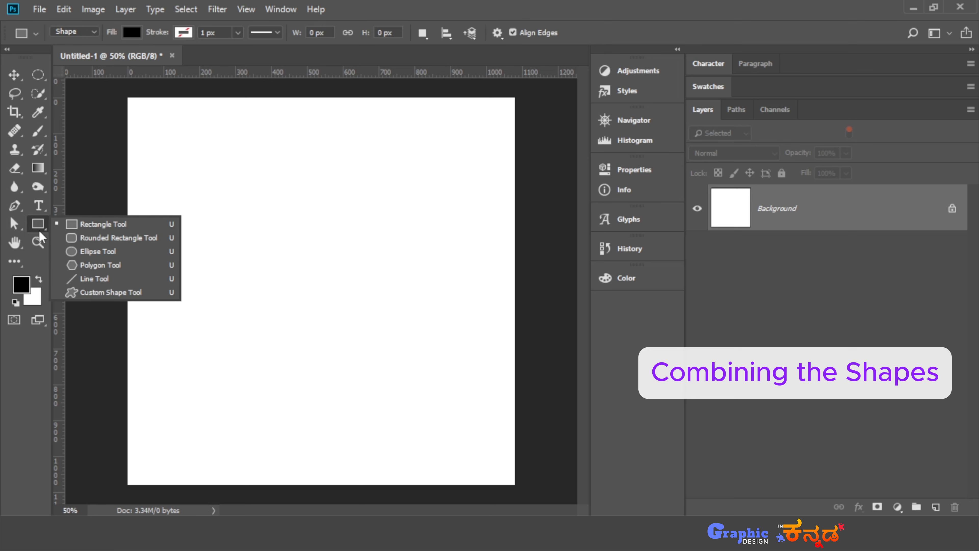
pyautogui.click(79, 225)
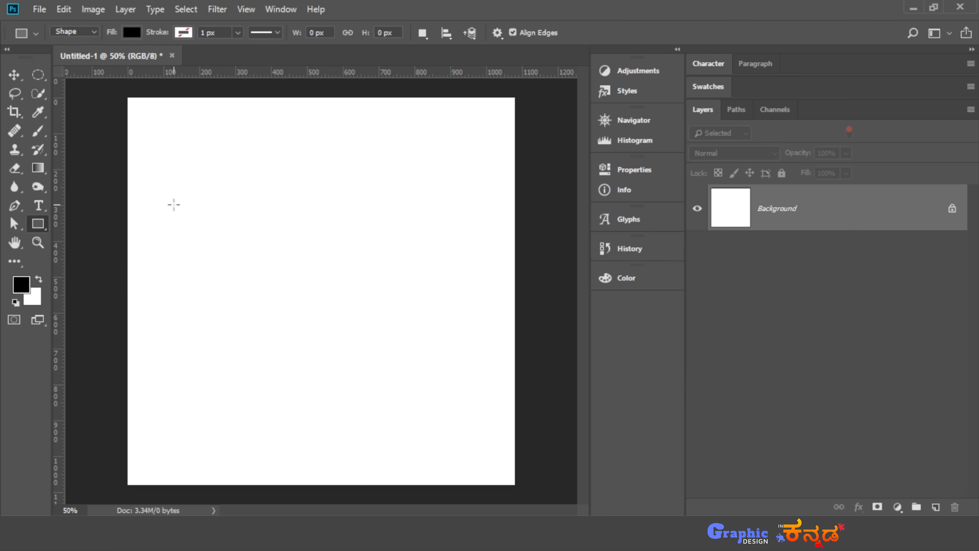
pyautogui.moveTo(182, 192)
pyautogui.mouseDown()
pyautogui.moveTo(253, 234)
pyautogui.moveTo(351, 319)
pyautogui.moveTo(271, 280)
pyautogui.moveTo(361, 304)
pyautogui.moveTo(302, 306)
pyautogui.moveTo(322, 266)
pyautogui.moveTo(385, 303)
pyautogui.moveTo(371, 278)
pyautogui.moveTo(394, 268)
pyautogui.moveTo(362, 287)
pyautogui.moveTo(327, 253)
pyautogui.moveTo(372, 265)
pyautogui.moveTo(339, 248)
pyautogui.moveTo(329, 260)
pyautogui.mouseUp()
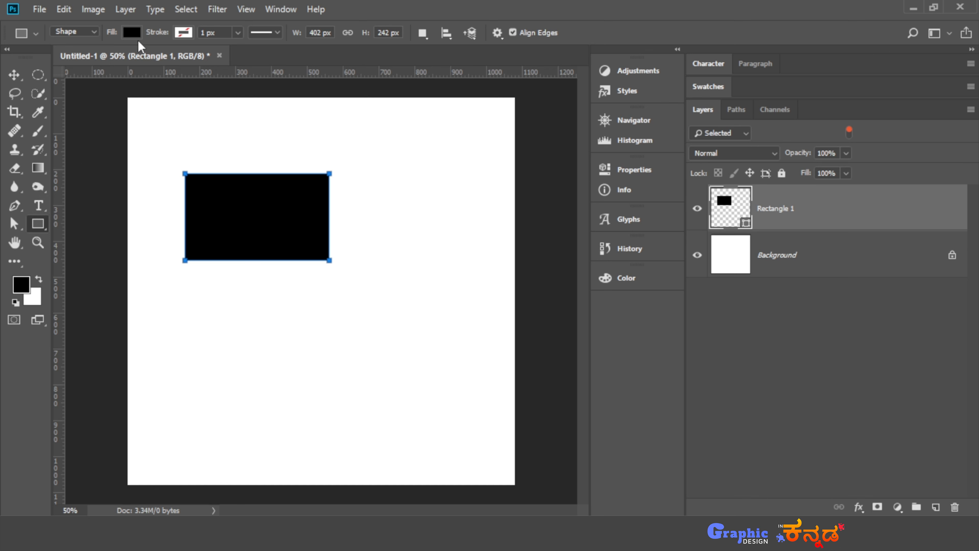
pyautogui.click(135, 35)
pyautogui.click(61, 108)
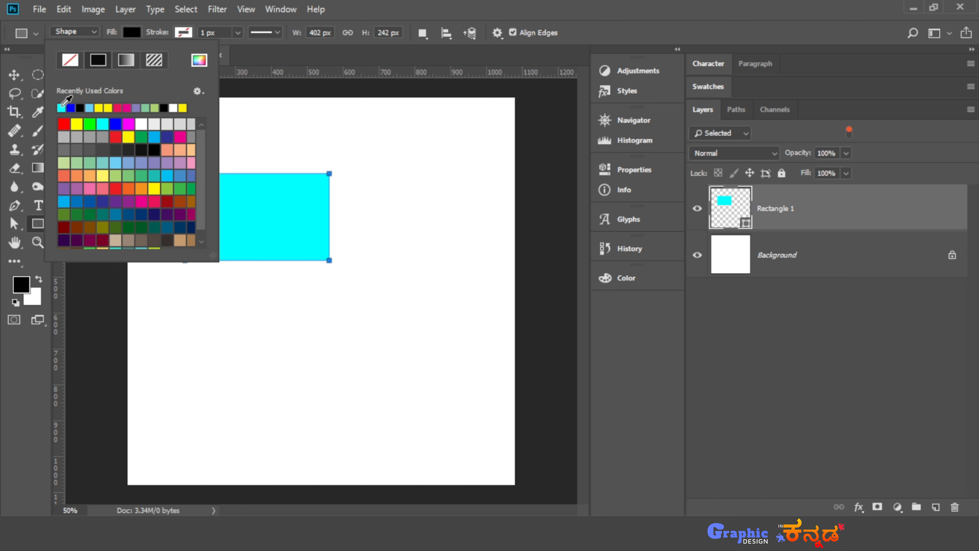
pyautogui.click(134, 34)
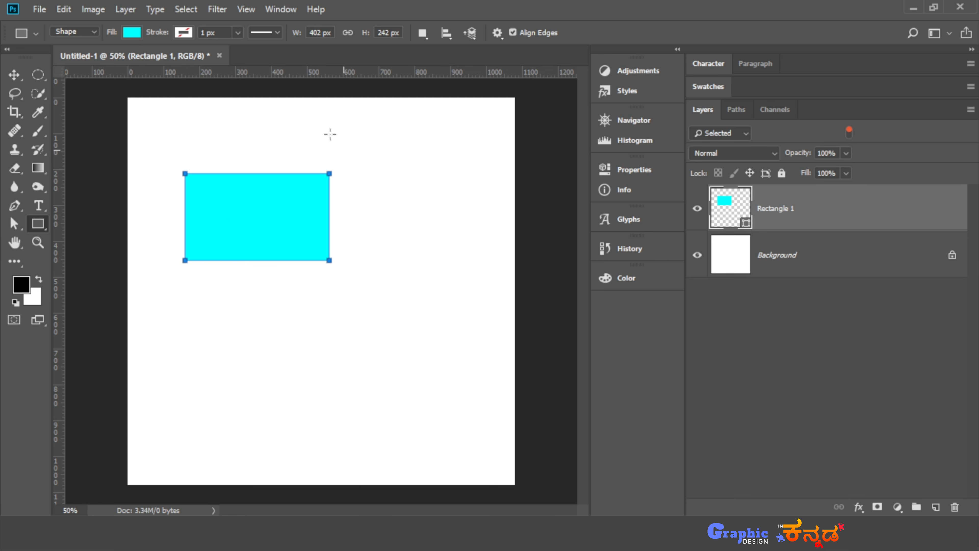
# Draw two more rectangles as separate shape layers, about 160 × 222 px and 284 × 114 px, and delete both.
pyautogui.moveTo(363, 180); pyautogui.dragTo(421, 260)
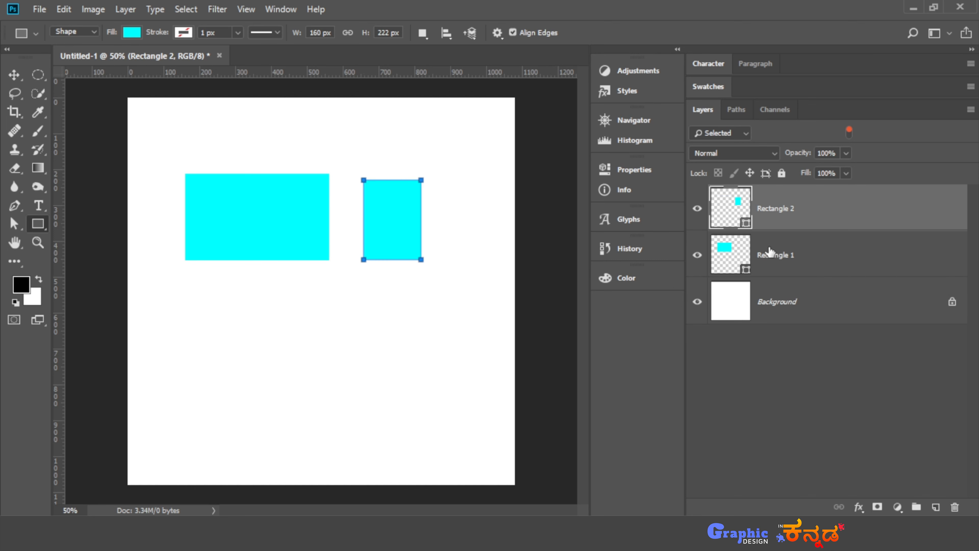
pyautogui.moveTo(248, 285); pyautogui.dragTo(351, 326)
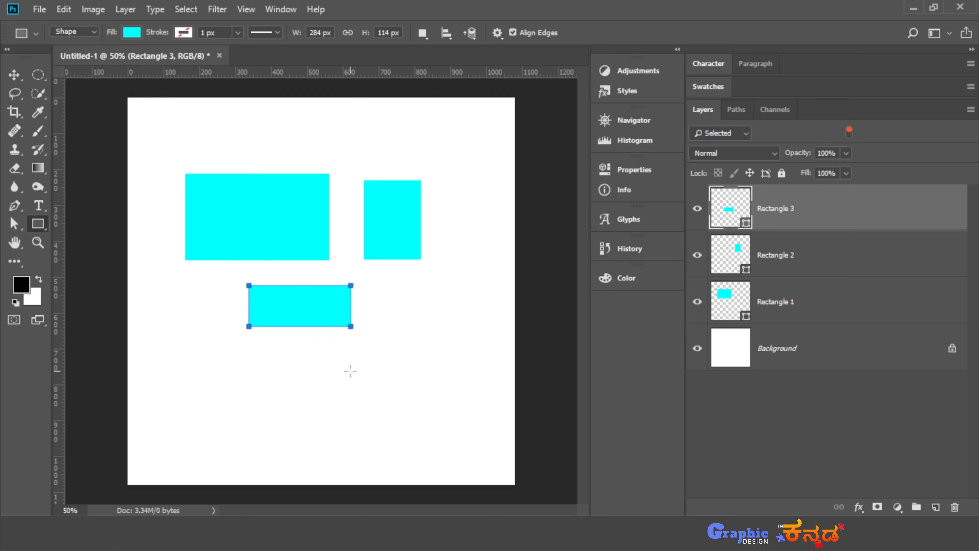
pyautogui.press('Delete')
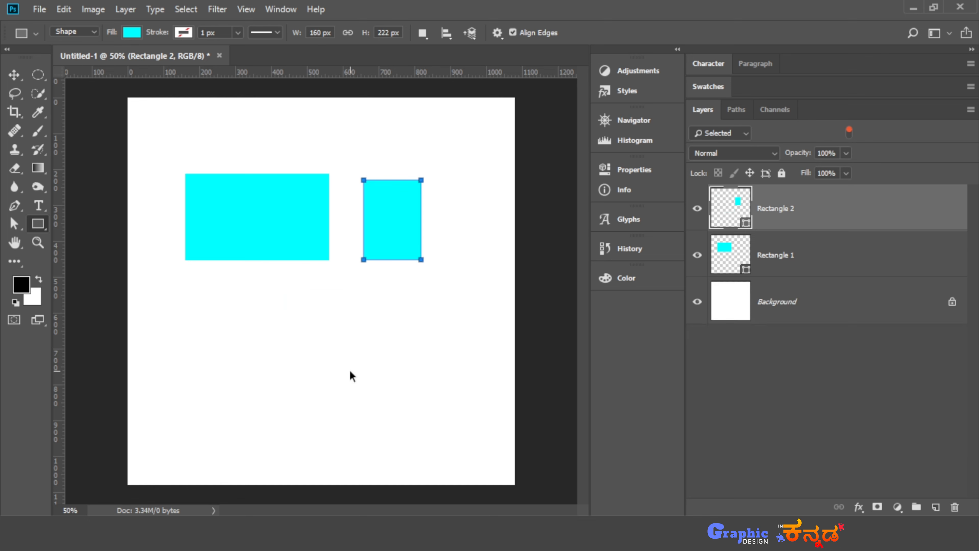
pyautogui.press('Delete')
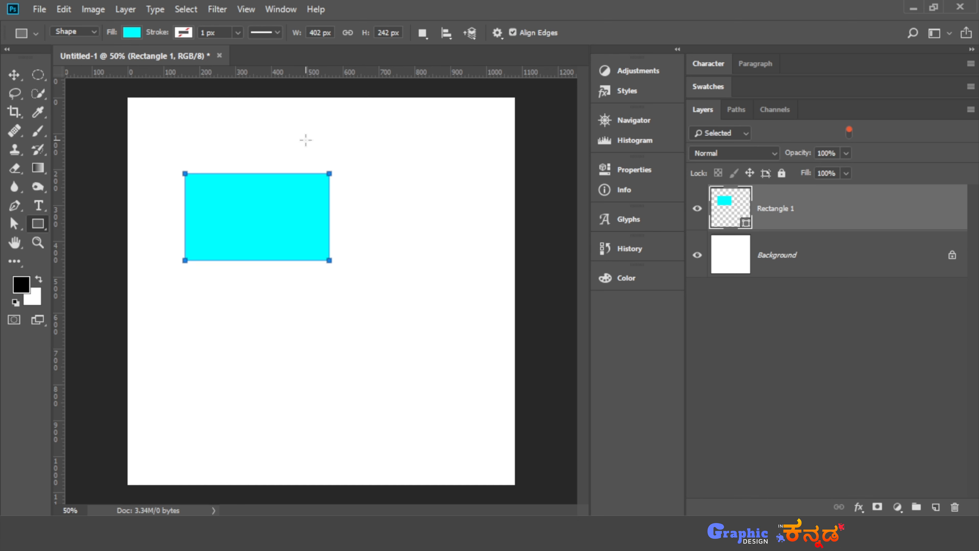
# Add two overlapping rectangles to the cyan rectangle's own shape layer, making the combined shape about 638 × 404 px.
pyautogui.press('shift')
pyautogui.moveTo(303, 151); pyautogui.dragTo(396, 228)
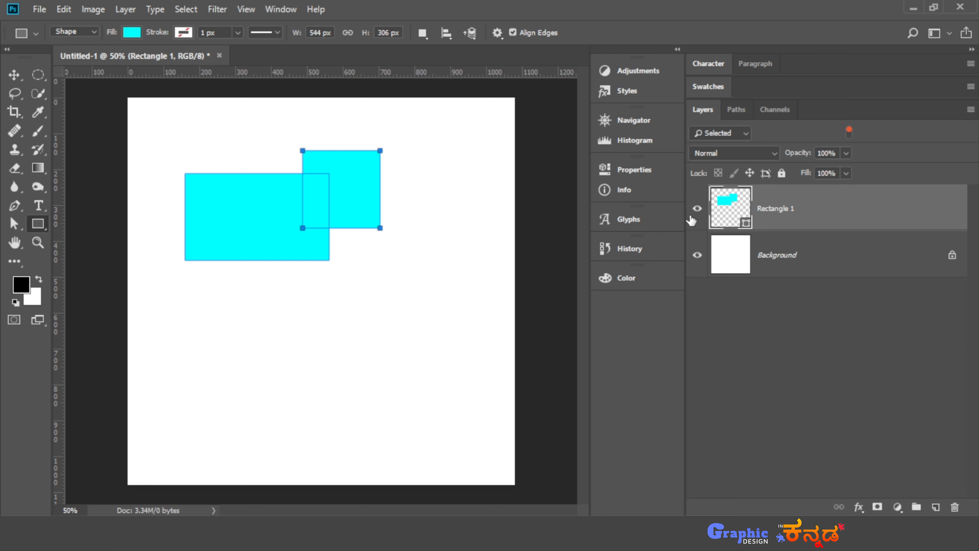
pyautogui.press('shift')
pyautogui.moveTo(256, 212); pyautogui.dragTo(415, 300)
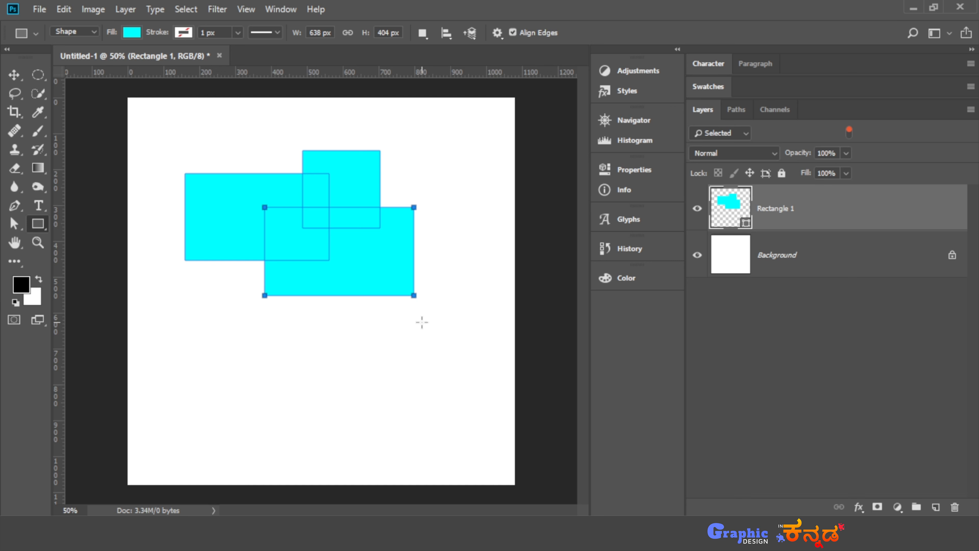
# Subtract two rectangles from the combined shape: one inside its lower-right rectangle and one across its lower-left corner area.
pyautogui.press('alt')
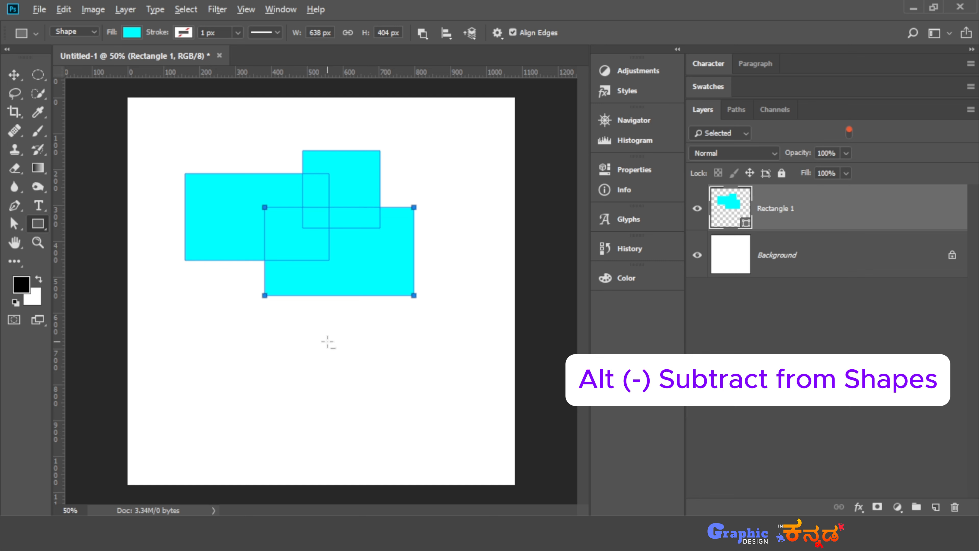
pyautogui.moveTo(327, 342); pyautogui.dragTo(400, 286)
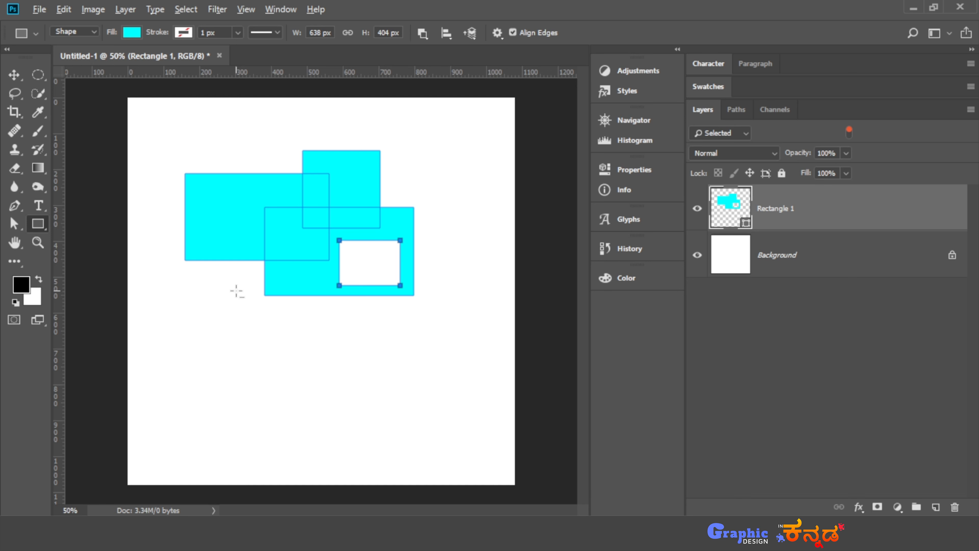
pyautogui.moveTo(234, 298)
pyautogui.mouseDown()
pyautogui.moveTo(299, 219)
pyautogui.moveTo(296, 240)
pyautogui.mouseUp()
pyautogui.hotkey('alt', 'space')
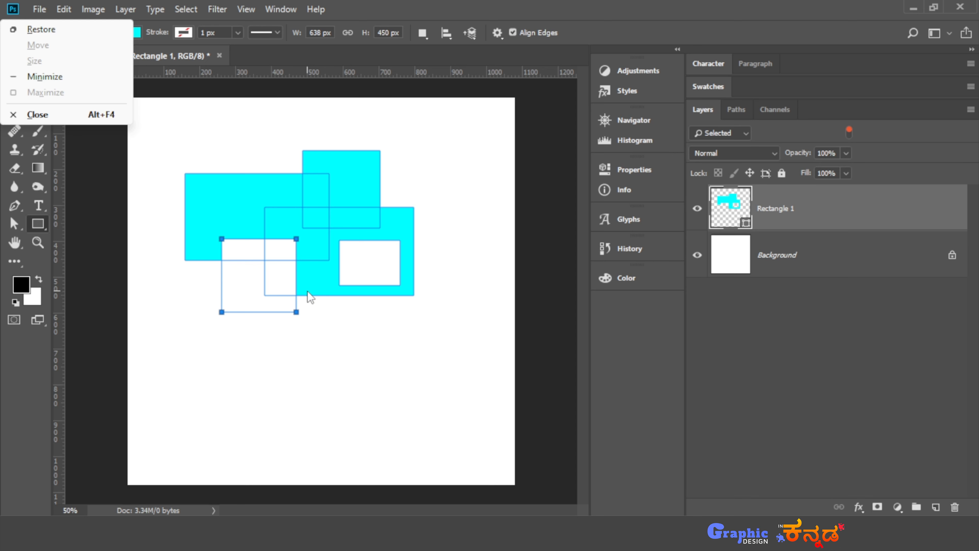
pyautogui.press('Escape')
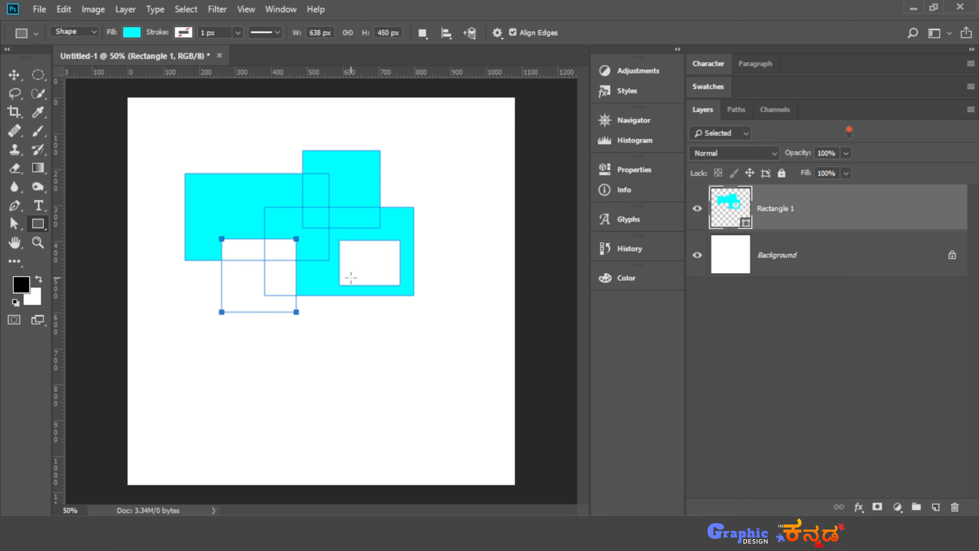
# Intersect the combined shape with a large upright rectangle, and move the whole shape slightly lower on the canvas.
pyautogui.hotkey('shift', 'alt')
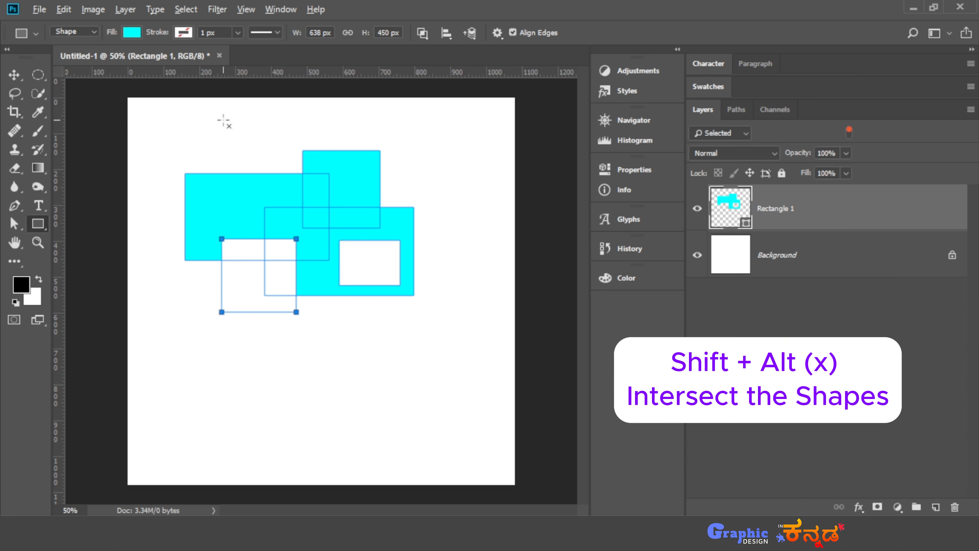
pyautogui.moveTo(223, 120); pyautogui.dragTo(386, 356)
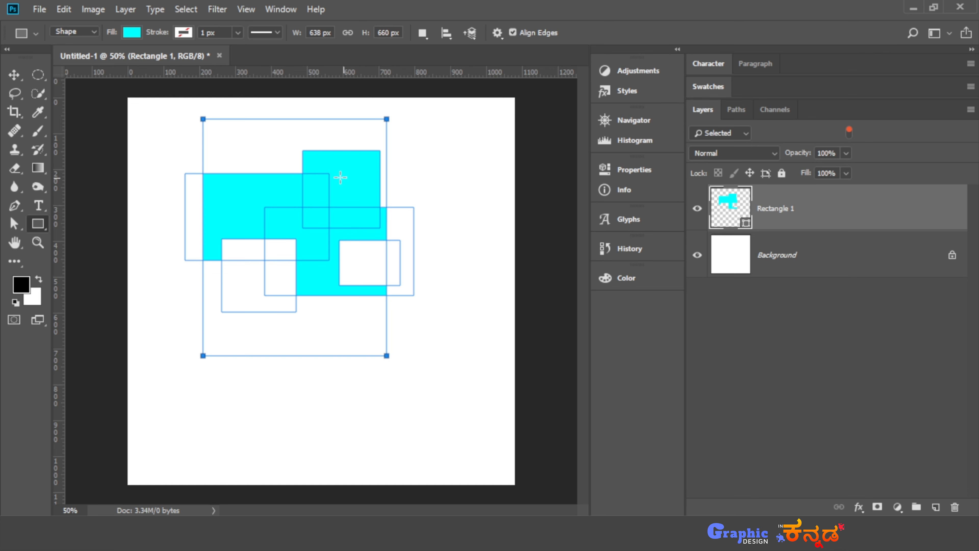
pyautogui.press('v')
pyautogui.moveTo(301, 207); pyautogui.dragTo(314, 228)
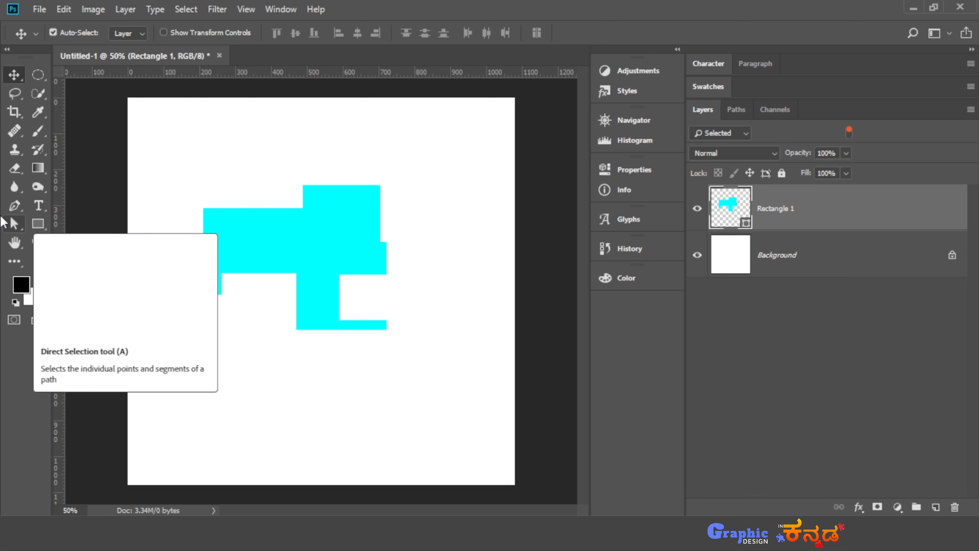
# Shift the large intersecting rectangle down and to the right with the Path Selection tool, and delete that path.
pyautogui.click(14, 227)
pyautogui.moveTo(14, 231); pyautogui.dragTo(64, 223)
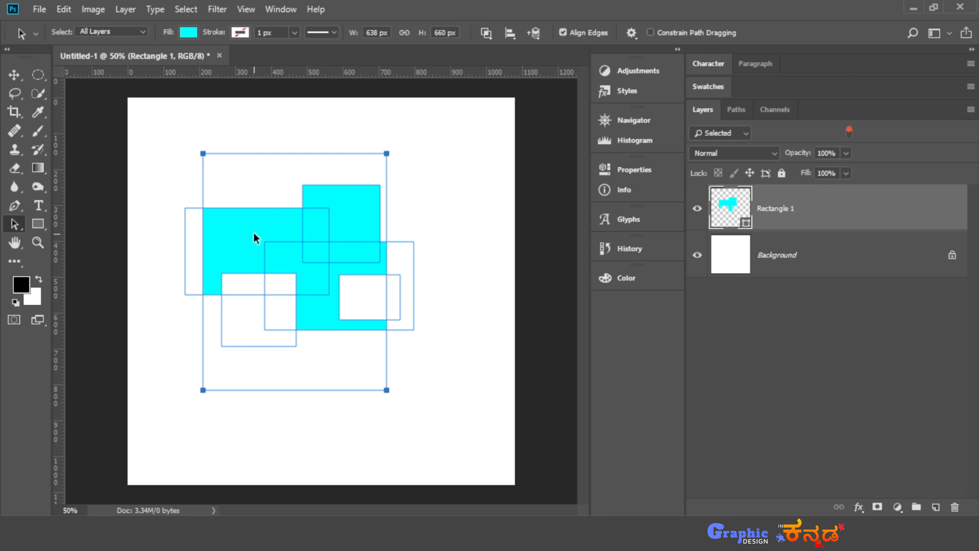
pyautogui.moveTo(249, 233); pyautogui.dragTo(295, 308)
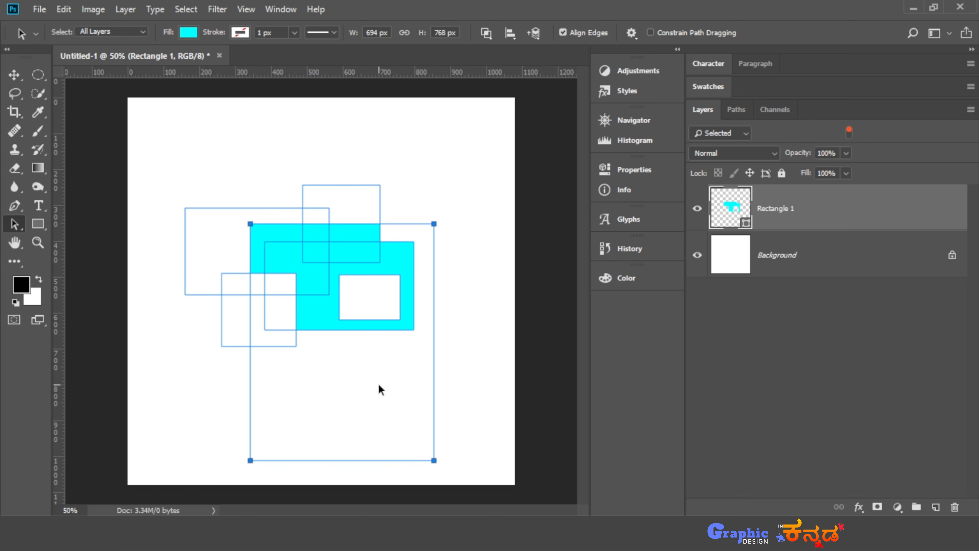
pyautogui.press('Delete')
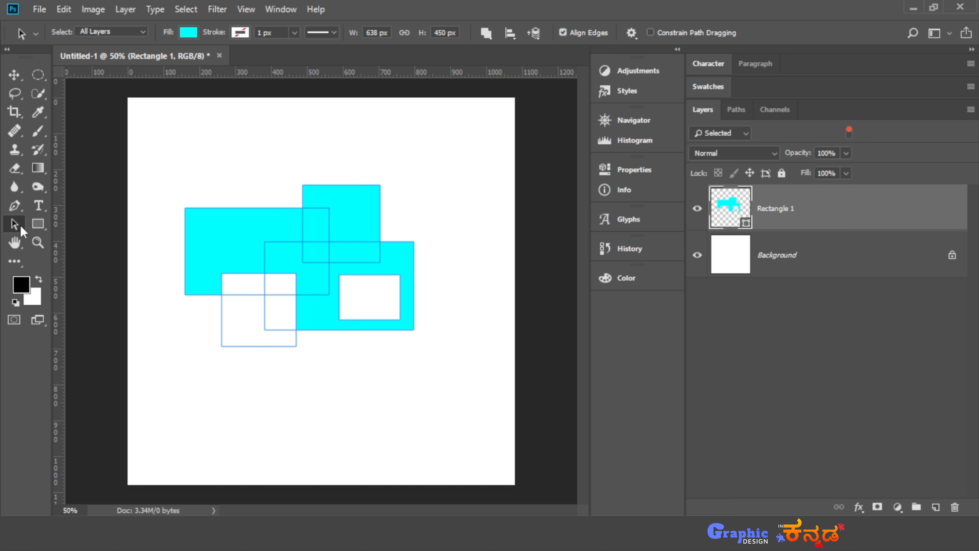
# Reposition individual paths: upper rectangle up and right, small cutout down across the lower edge, left cutout slightly up; deselect the shape.
pyautogui.click(349, 208)
pyautogui.moveTo(349, 223)
pyautogui.mouseDown()
pyautogui.moveTo(383, 199)
pyautogui.moveTo(366, 214)
pyautogui.mouseUp()
pyautogui.click(365, 313)
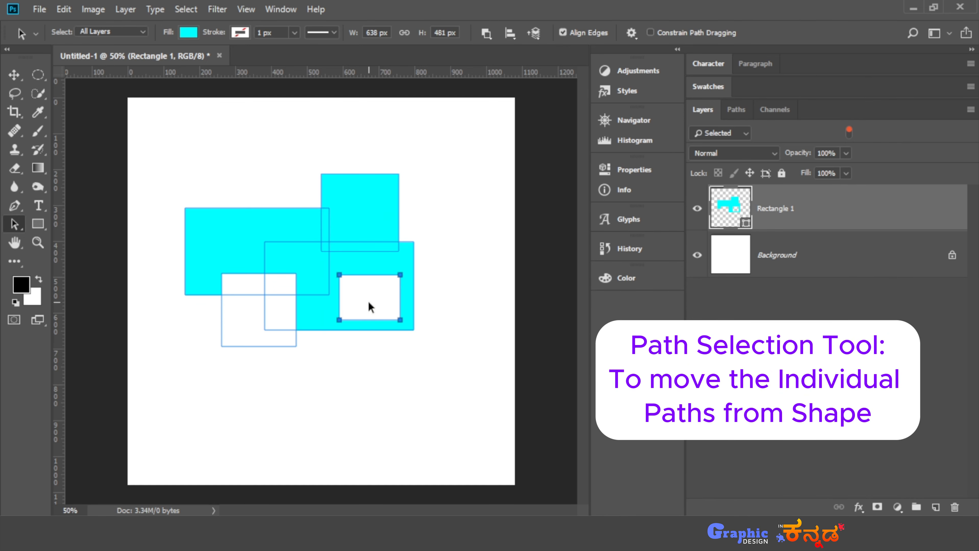
pyautogui.moveTo(372, 311); pyautogui.dragTo(372, 344)
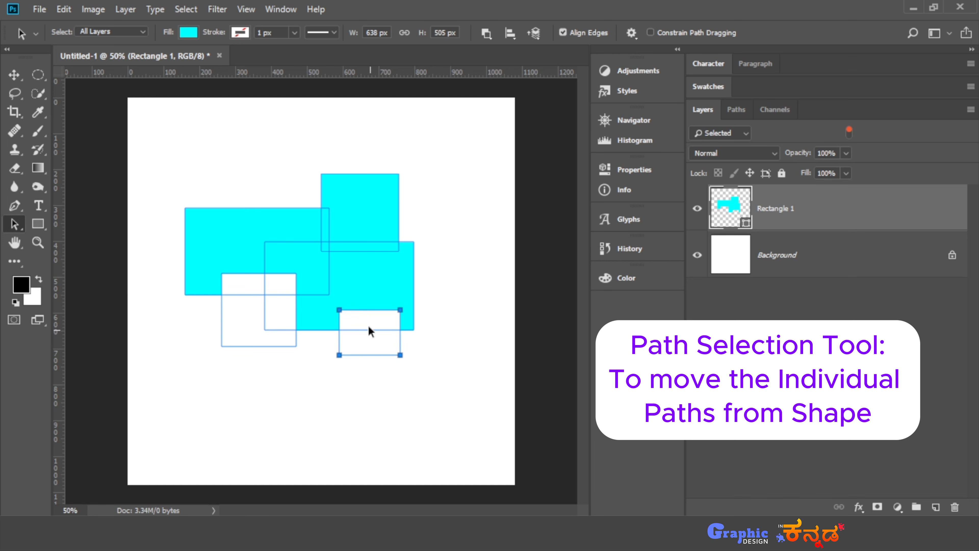
pyautogui.click(251, 332)
pyautogui.moveTo(265, 305)
pyautogui.mouseDown()
pyautogui.moveTo(299, 271)
pyautogui.moveTo(268, 301)
pyautogui.mouseUp()
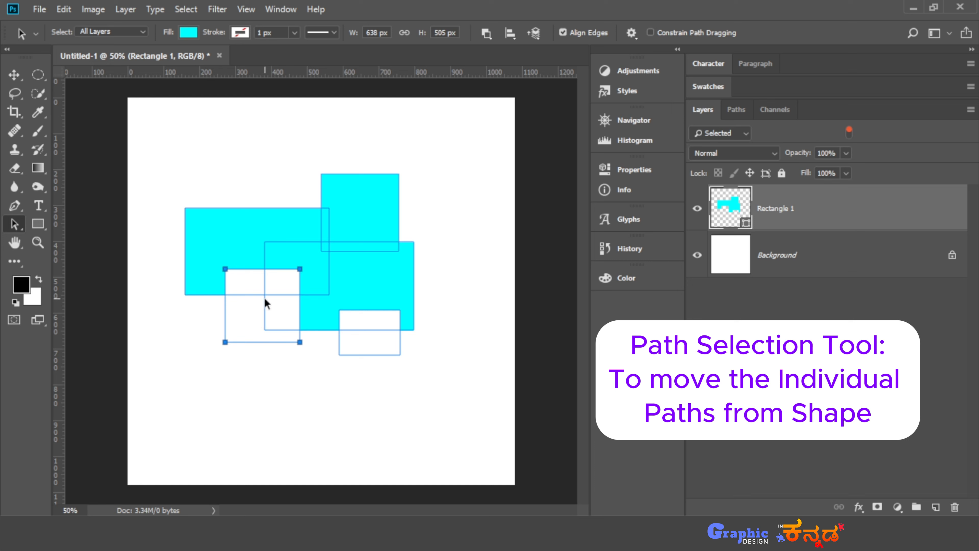
pyautogui.press('ctrl')
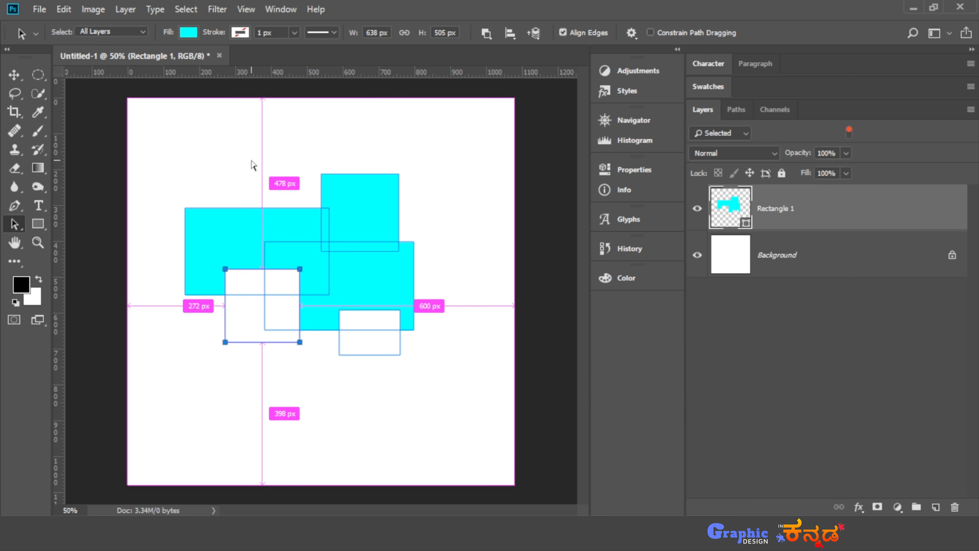
pyautogui.click(252, 165)
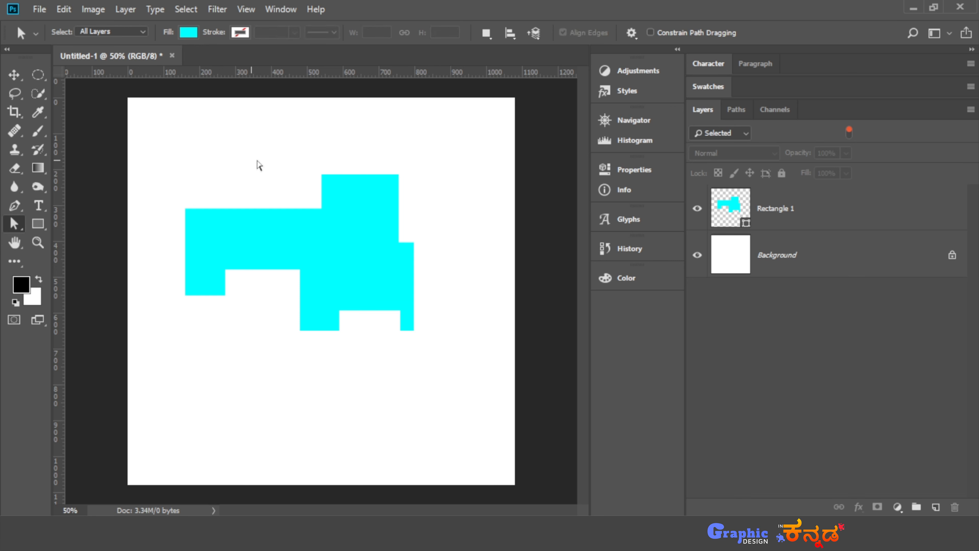
# Distort three paths by pulling single corner points outward: left cutout's top-left, lower rectangle's top-right and upper rectangle's top-left.
pyautogui.click(271, 213)
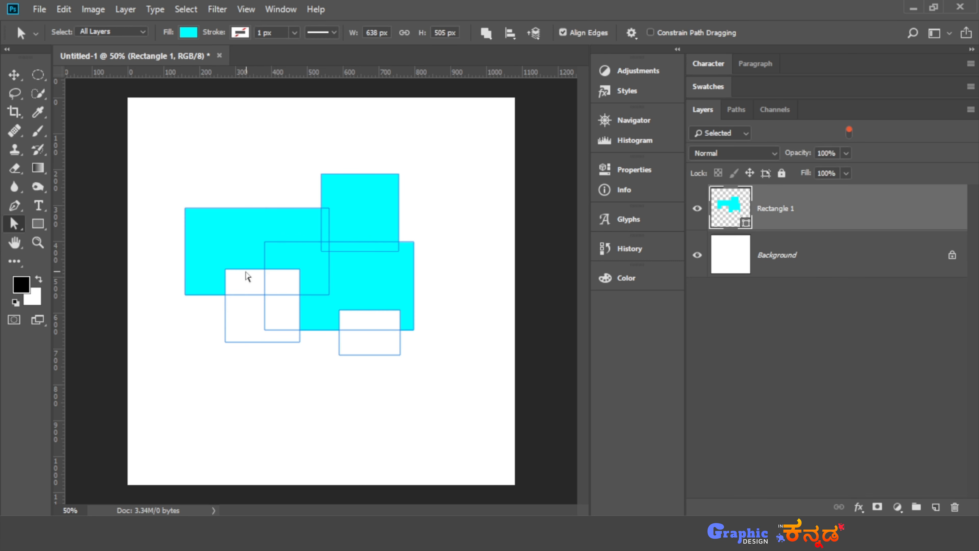
pyautogui.click(226, 269)
pyautogui.moveTo(226, 269); pyautogui.dragTo(218, 237)
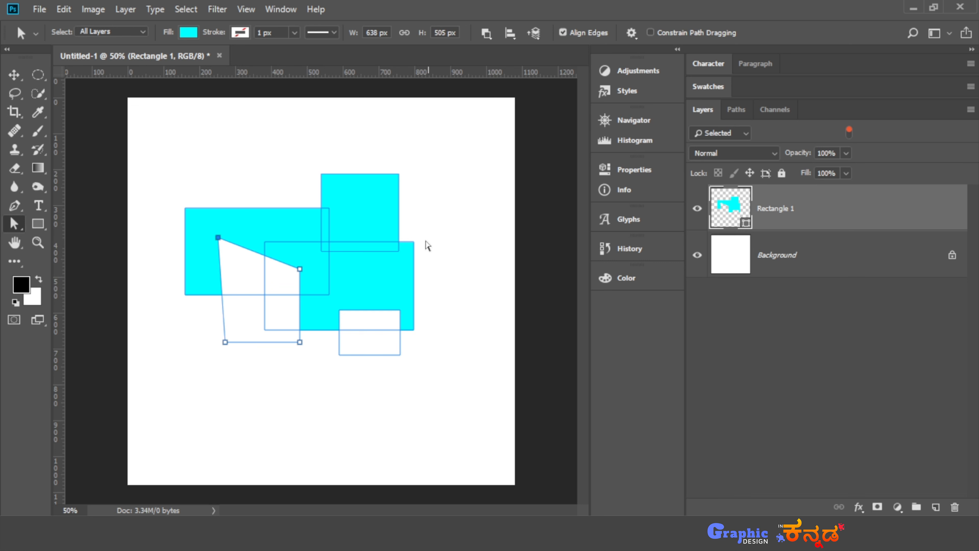
pyautogui.click(413, 242)
pyautogui.moveTo(414, 241); pyautogui.dragTo(440, 194)
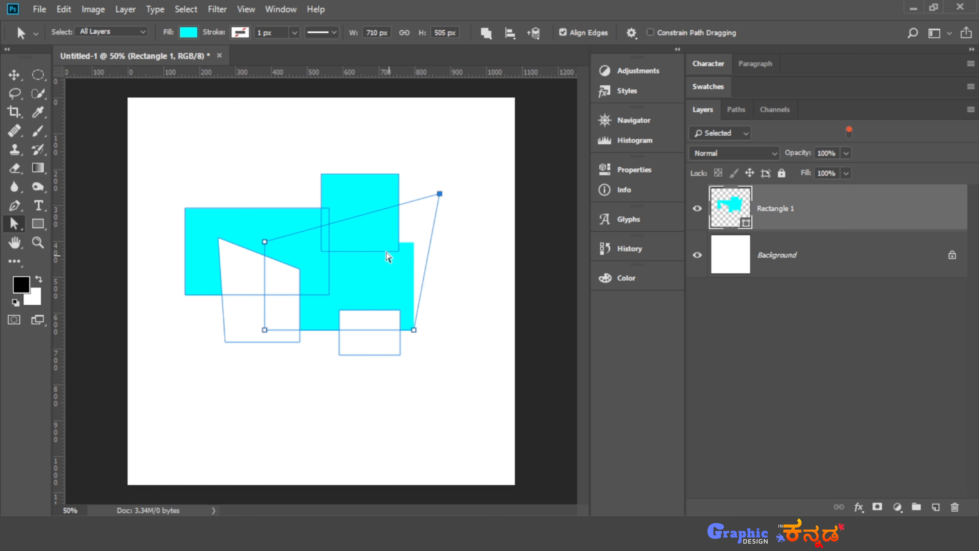
pyautogui.click(322, 174)
pyautogui.moveTo(322, 174); pyautogui.dragTo(302, 148)
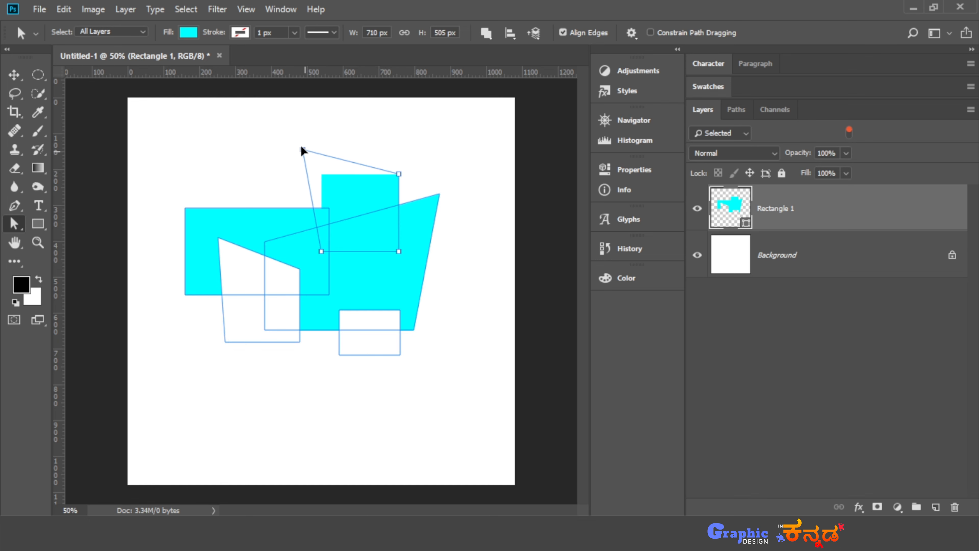
pyautogui.click(473, 267)
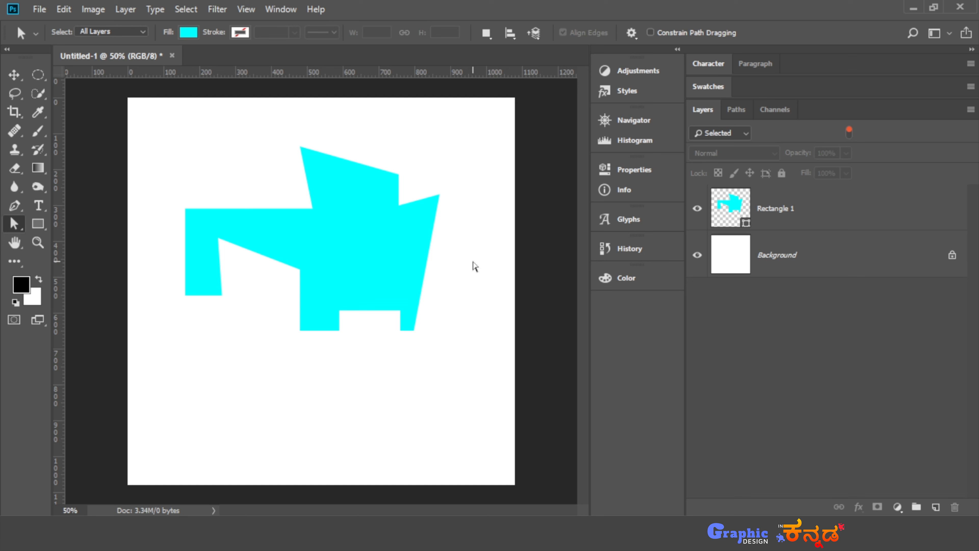
# Delete the entire combined cyan shape, leaving only the background layer.
pyautogui.click(362, 292)
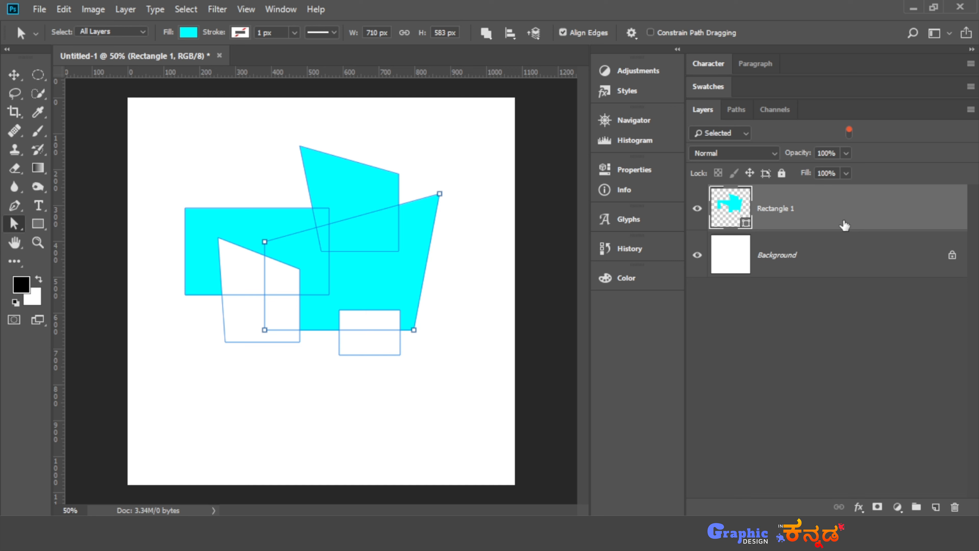
pyautogui.press('Delete')
pyautogui.press('Delete')
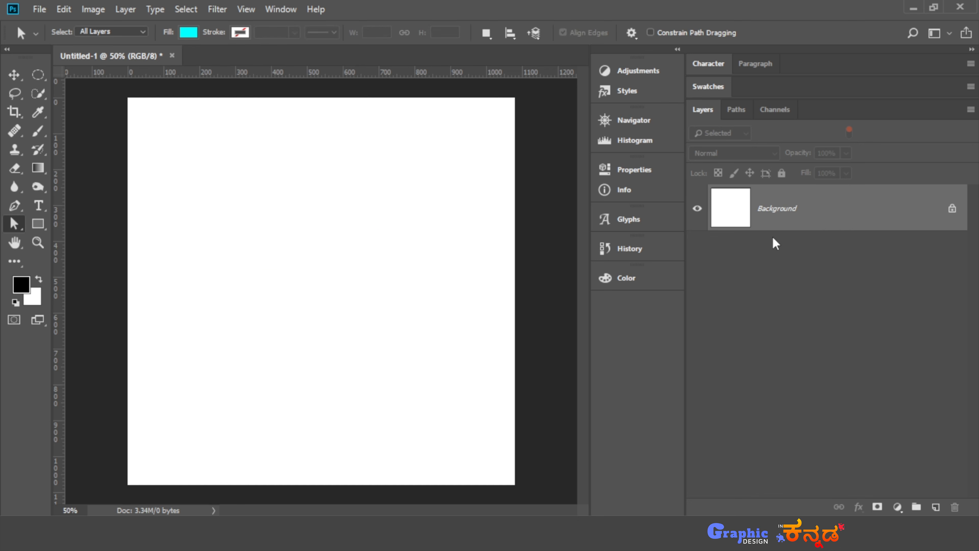
# Draw a new black rectangle about 420 × 248 px near the upper middle of the canvas.
pyautogui.click(39, 227)
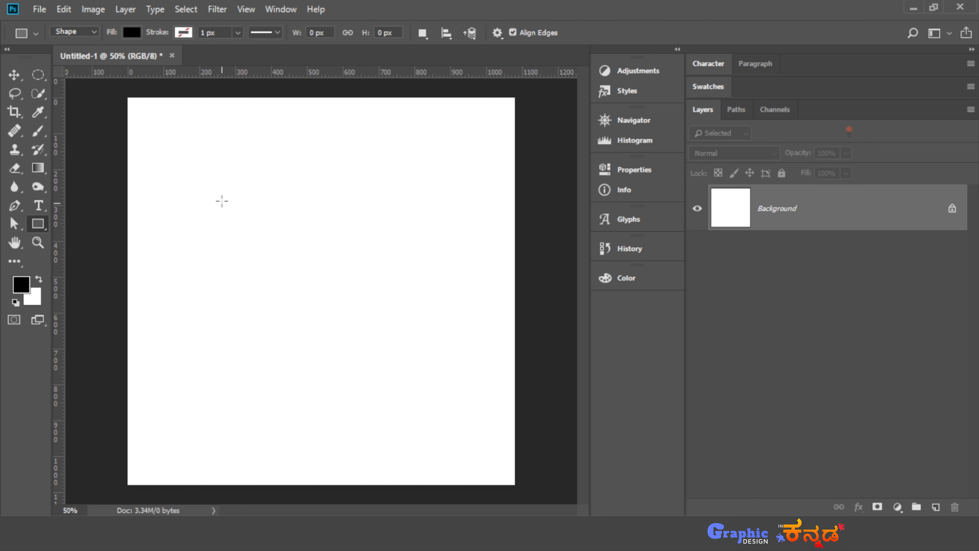
pyautogui.moveTo(215, 194); pyautogui.dragTo(366, 284)
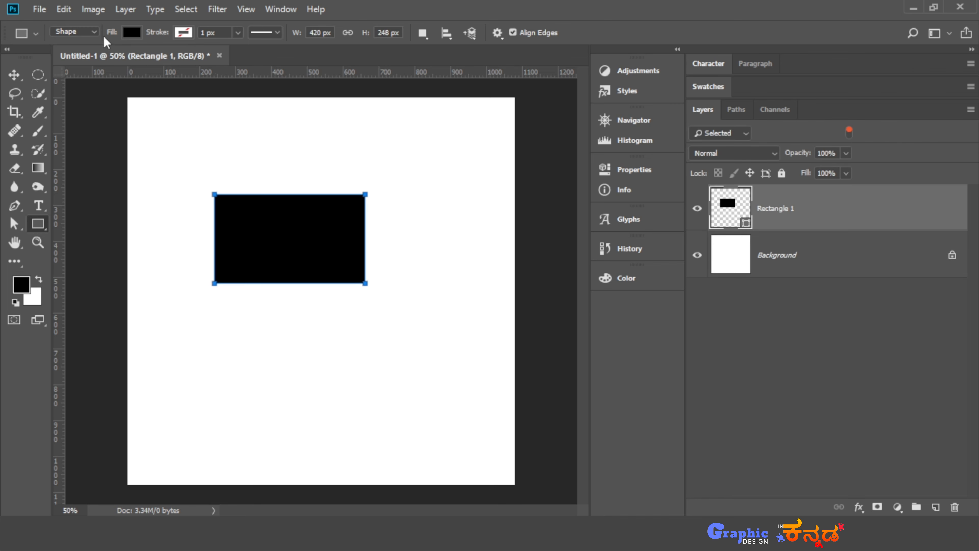
# Change the new rectangle's fill colour from the recently used colours to cyan.
pyautogui.click(132, 33)
pyautogui.click(62, 107)
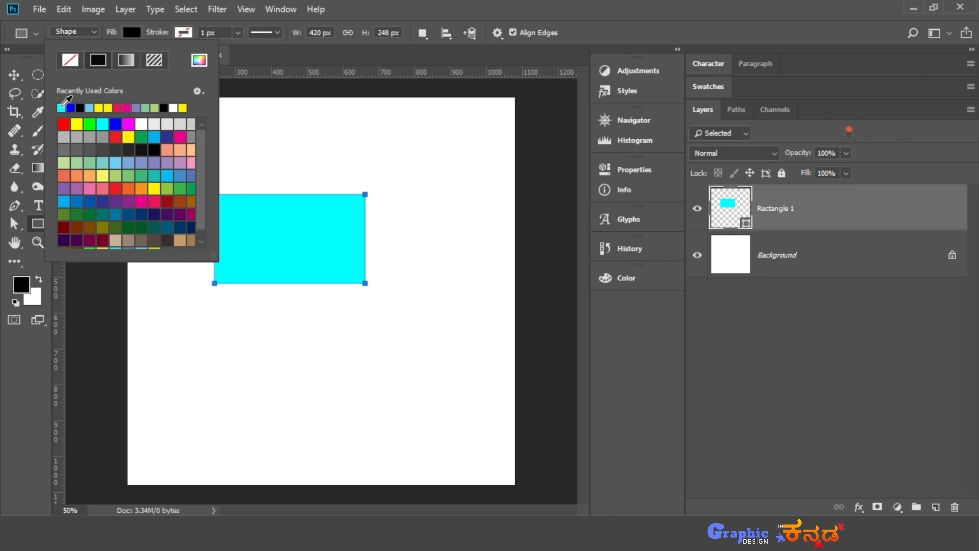
pyautogui.click(131, 33)
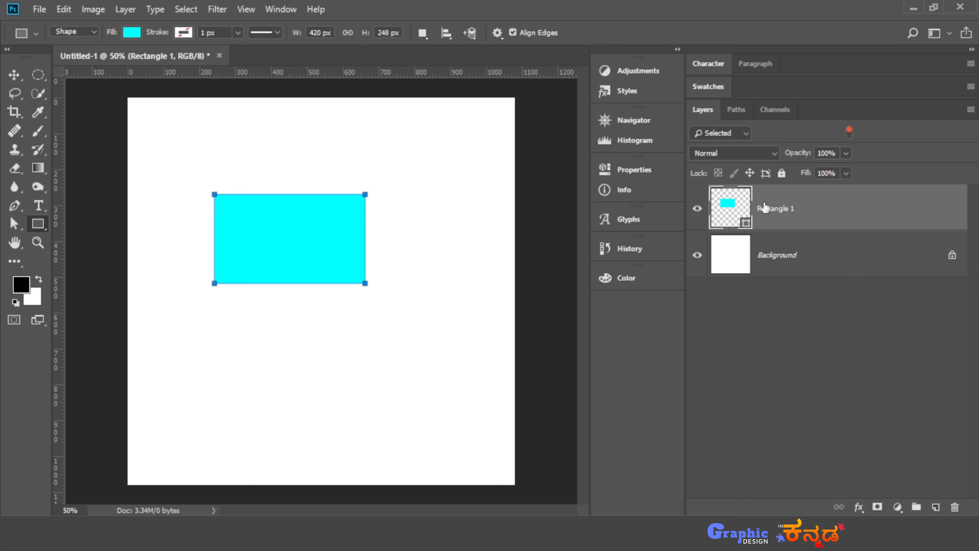
# Add a second rectangle with Combine Shapes, overlapping the first one's upper-right corner so the combined shape spans about 592 × 360 px.
pyautogui.click(422, 33)
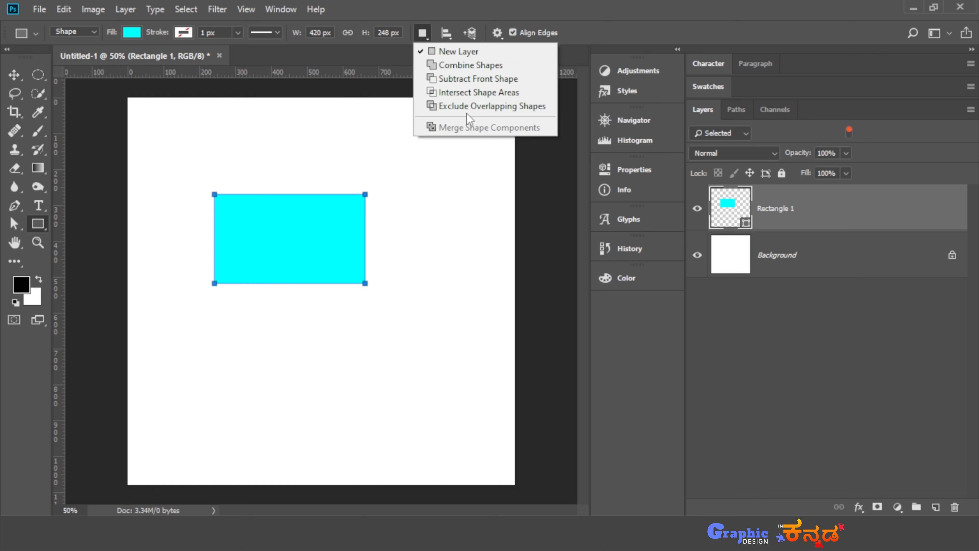
pyautogui.click(470, 73)
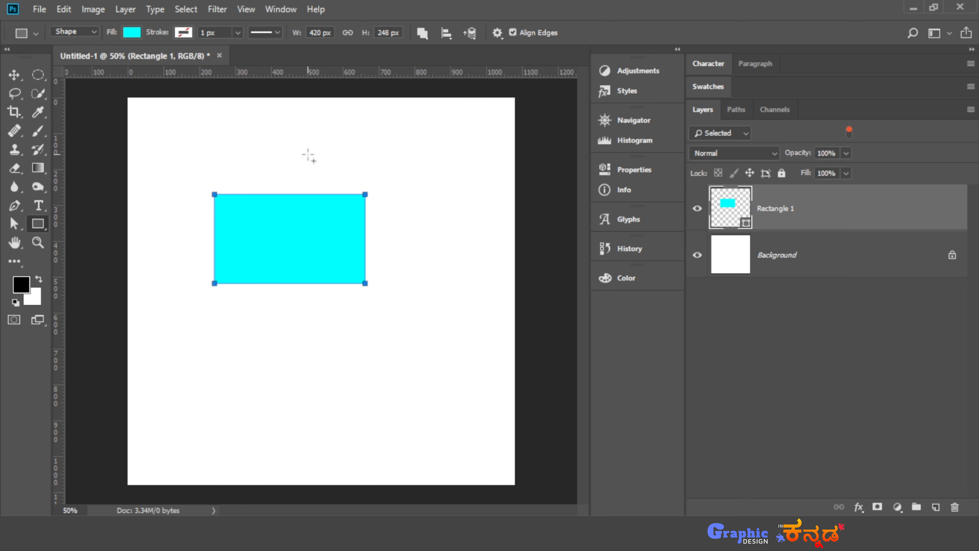
pyautogui.moveTo(307, 154); pyautogui.dragTo(427, 243)
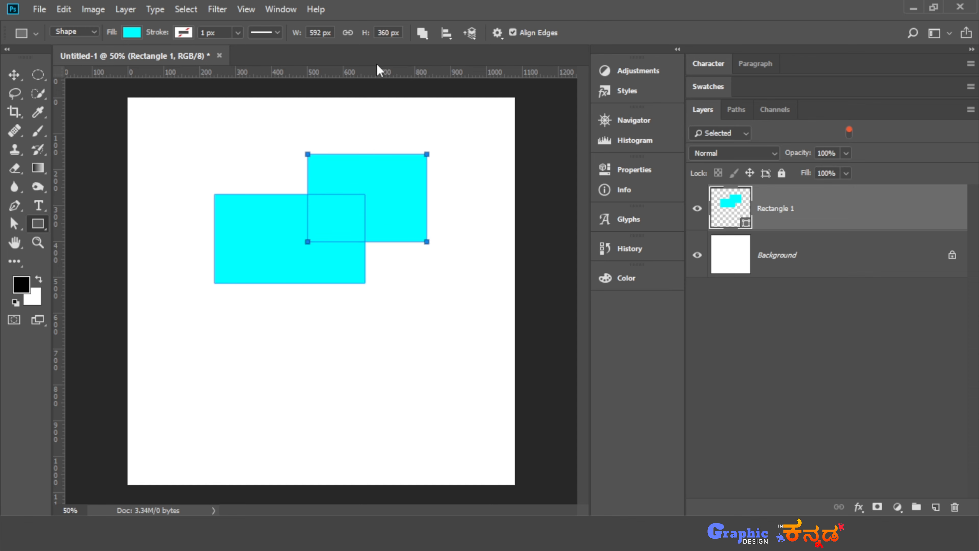
pyautogui.click(422, 33)
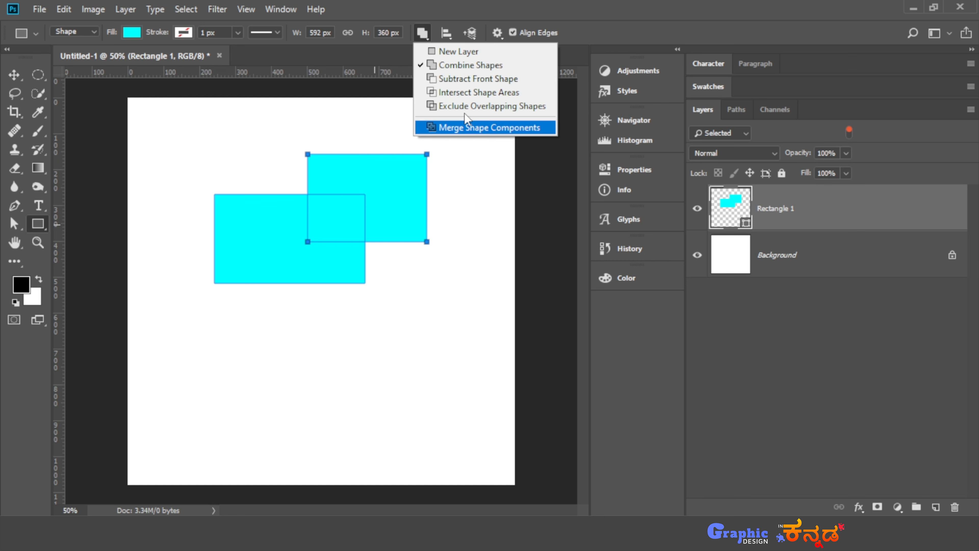
pyautogui.click(468, 86)
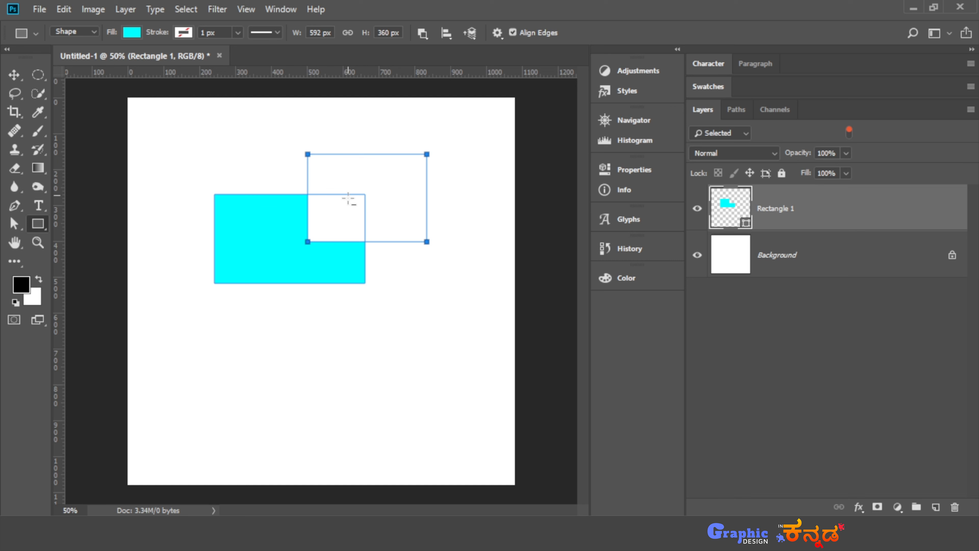
pyautogui.hotkey('ctrl', 'z')
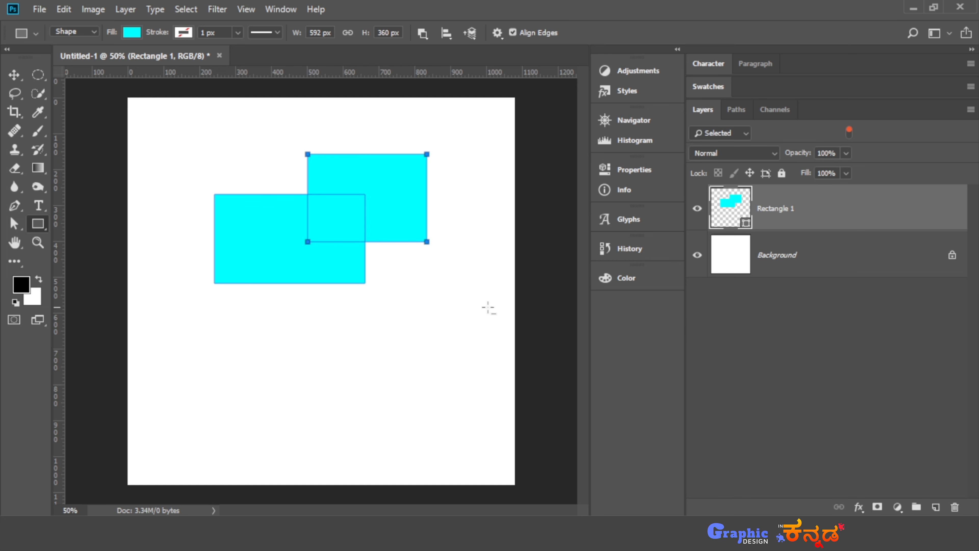
# With Rectangle 1's layer reselected, subtract a rectangle covering the lower-right overlap of both cyan rectangles using Subtract Front Shape, and deselect the layer.
pyautogui.click(880, 304)
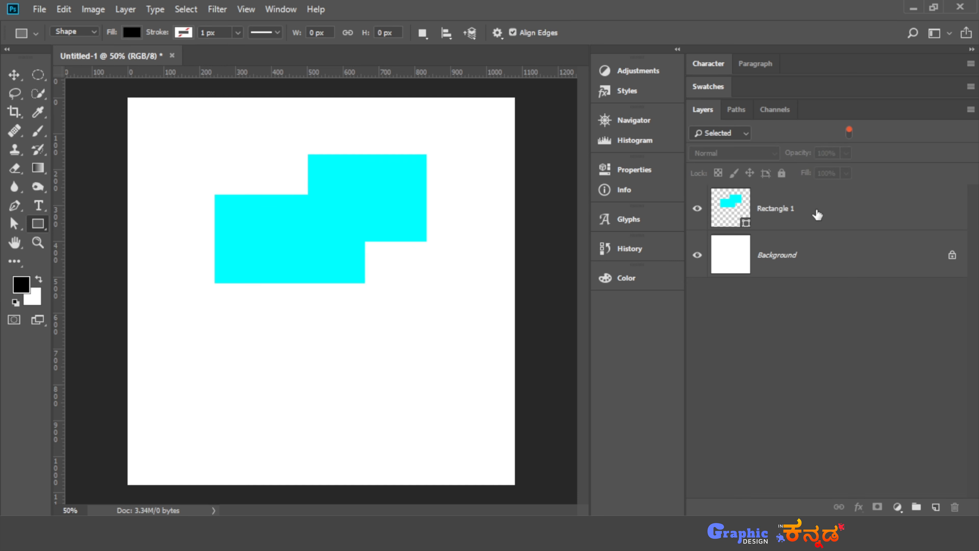
pyautogui.click(817, 215)
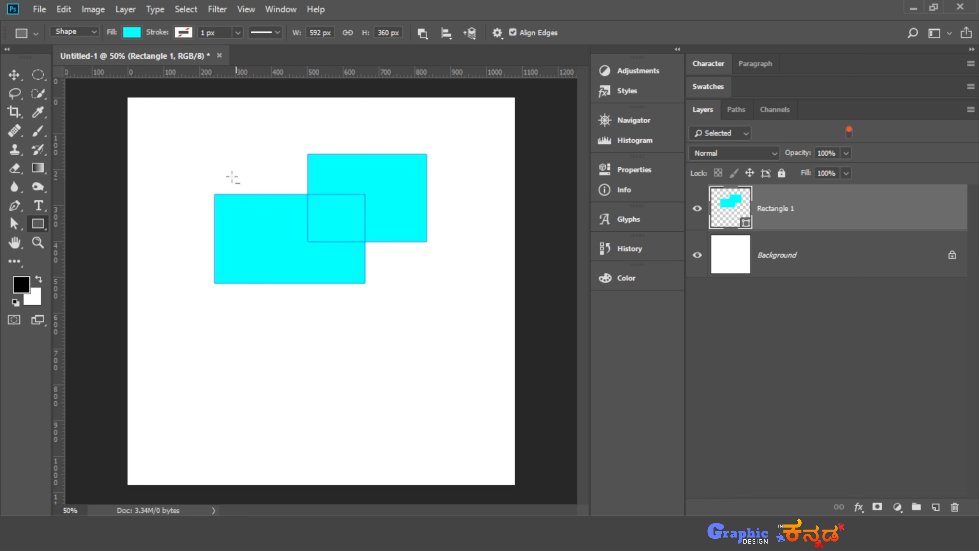
pyautogui.click(421, 35)
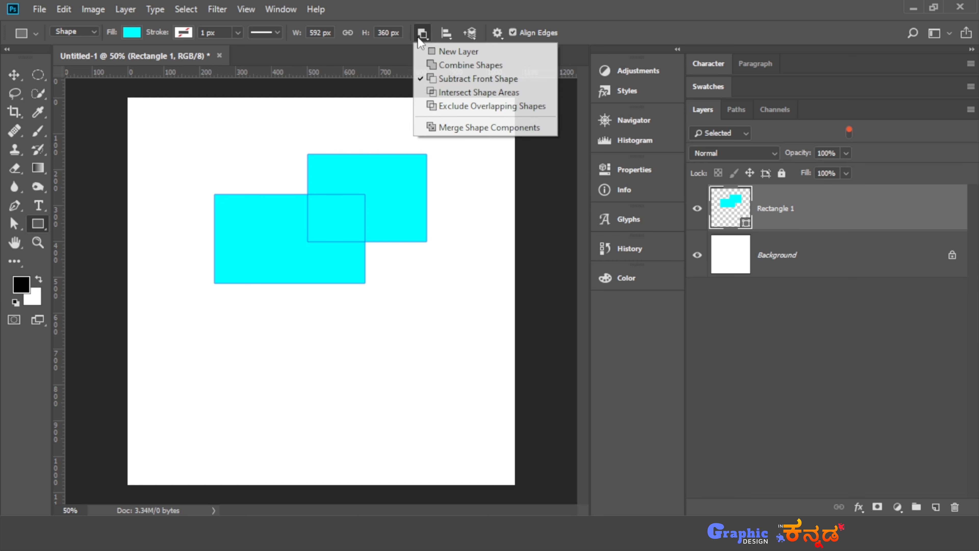
pyautogui.click(456, 79)
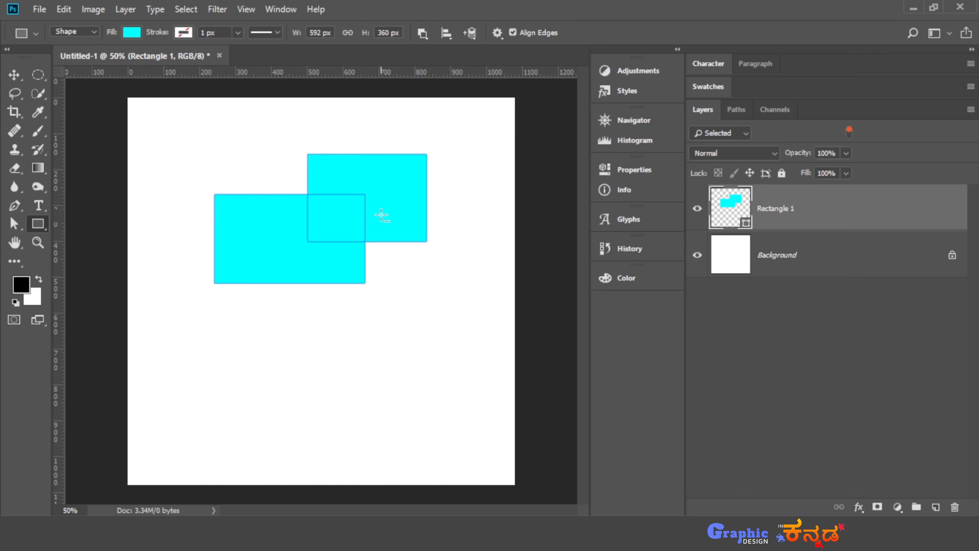
pyautogui.moveTo(333, 216); pyautogui.dragTo(419, 305)
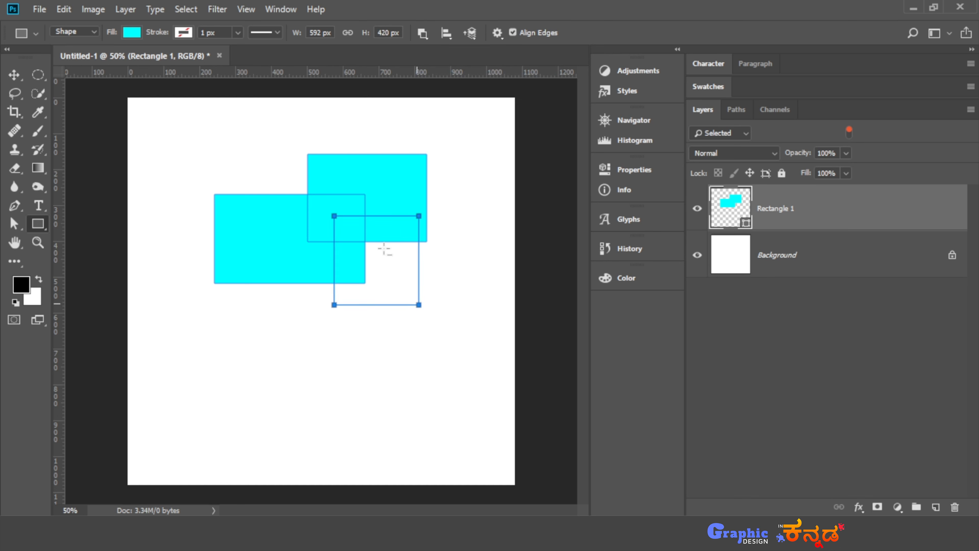
pyautogui.click(421, 29)
pyautogui.click(797, 319)
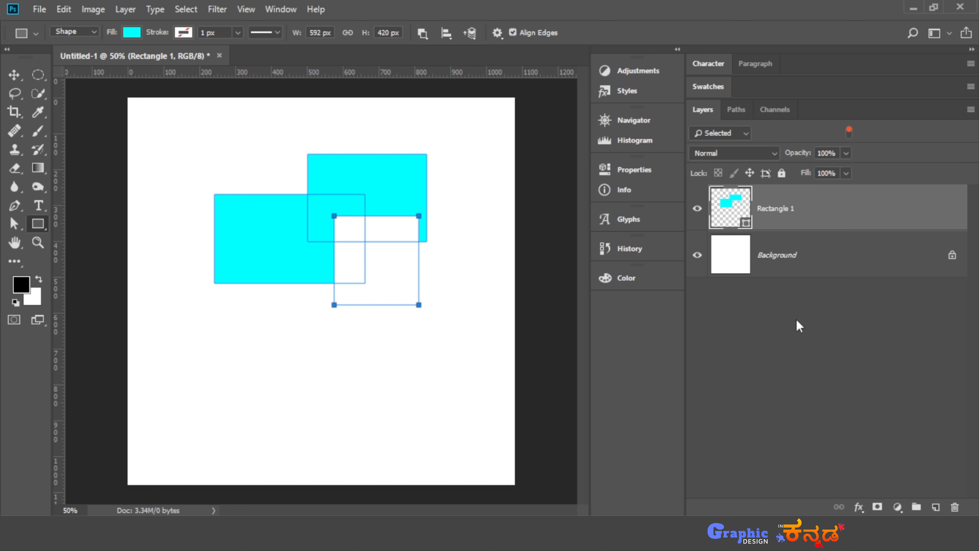
pyautogui.click(796, 319)
# Intersect the cyan shape with a tall rectangle on the same layer using Intersect Shape Areas, trimming its left and right ends, and deselect.
pyautogui.click(423, 33)
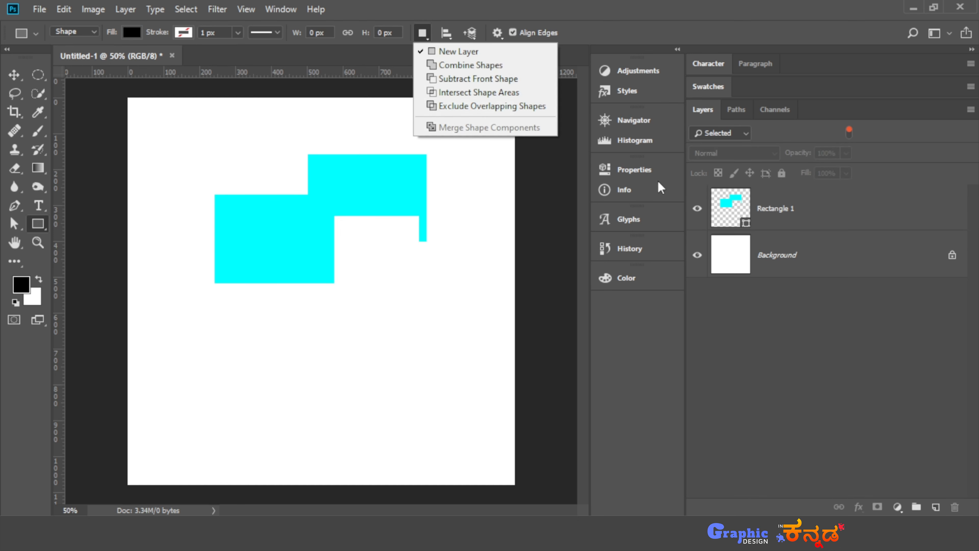
pyautogui.click(800, 218)
pyautogui.click(800, 218)
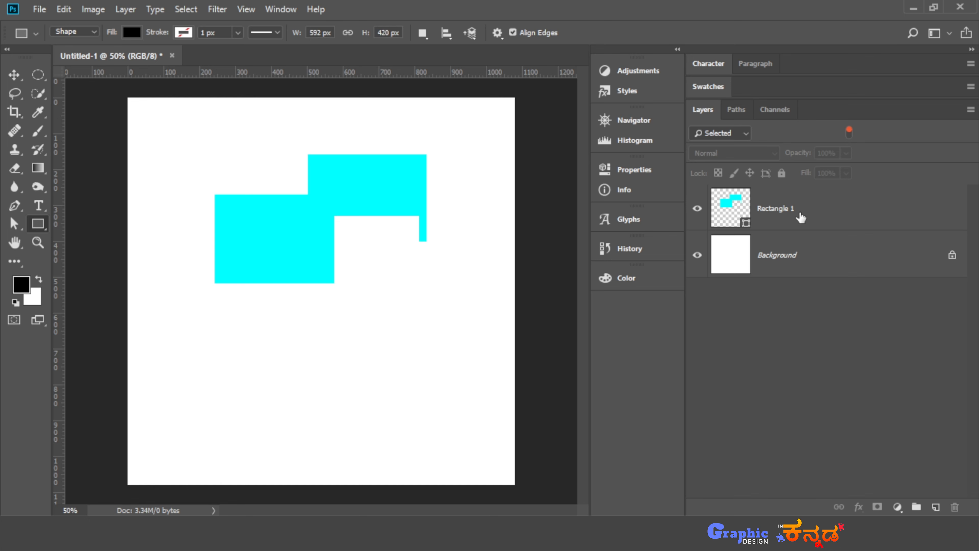
pyautogui.click(422, 35)
pyautogui.click(455, 91)
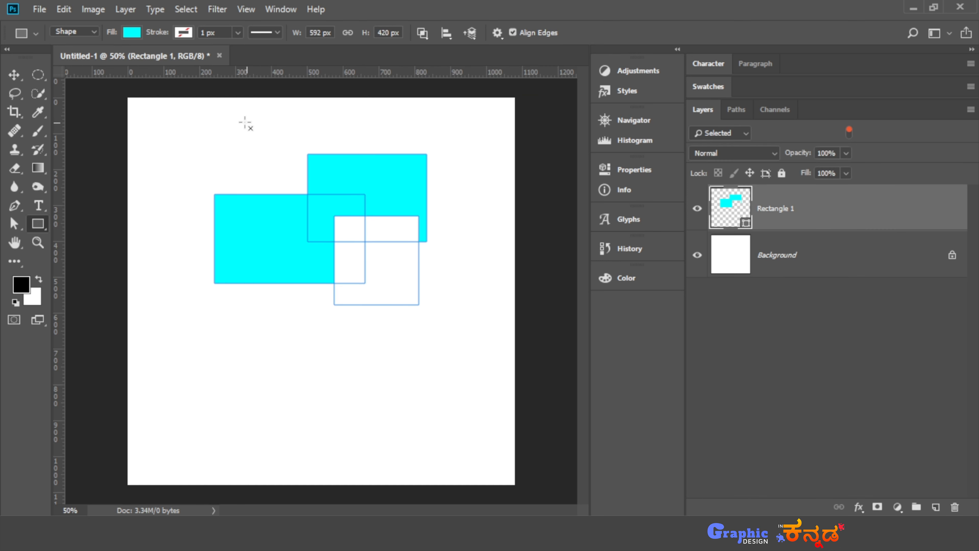
pyautogui.moveTo(241, 120); pyautogui.dragTo(415, 349)
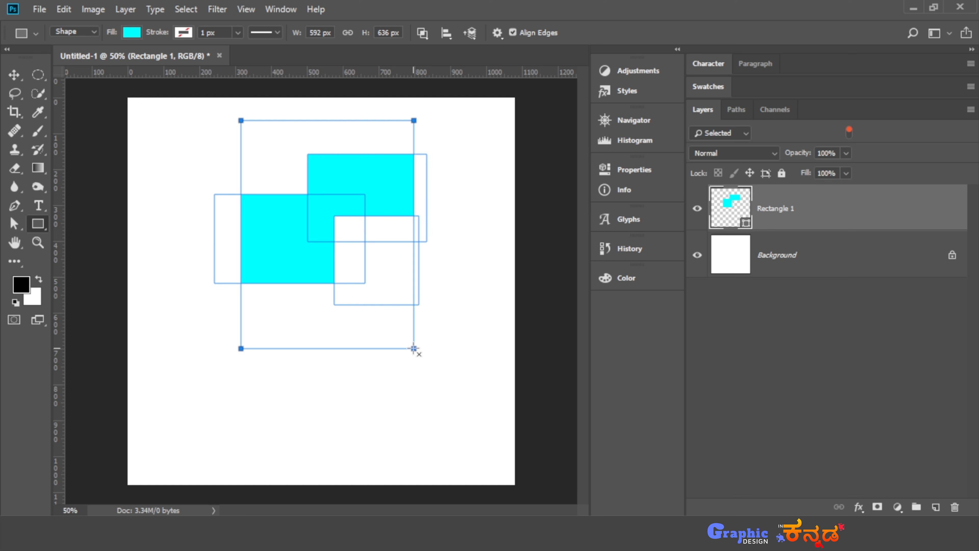
pyautogui.click(728, 317)
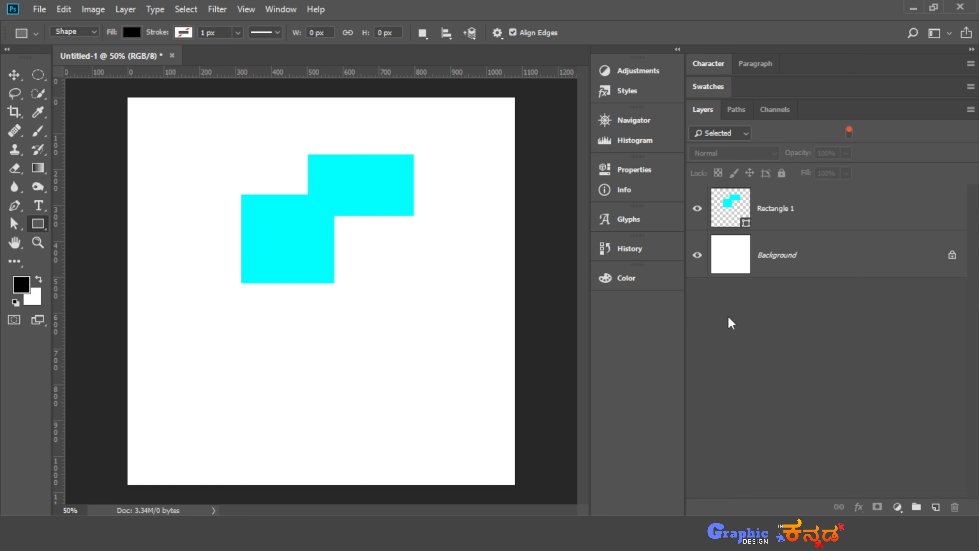
# Draw a black rectangle about 298 × 224 px on a new layer below the cyan shape.
pyautogui.click(428, 37)
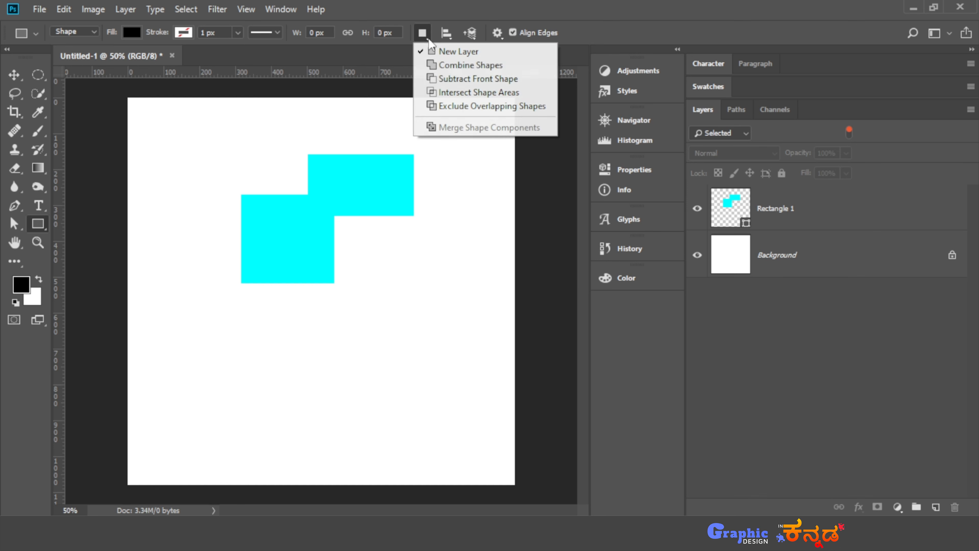
pyautogui.click(465, 108)
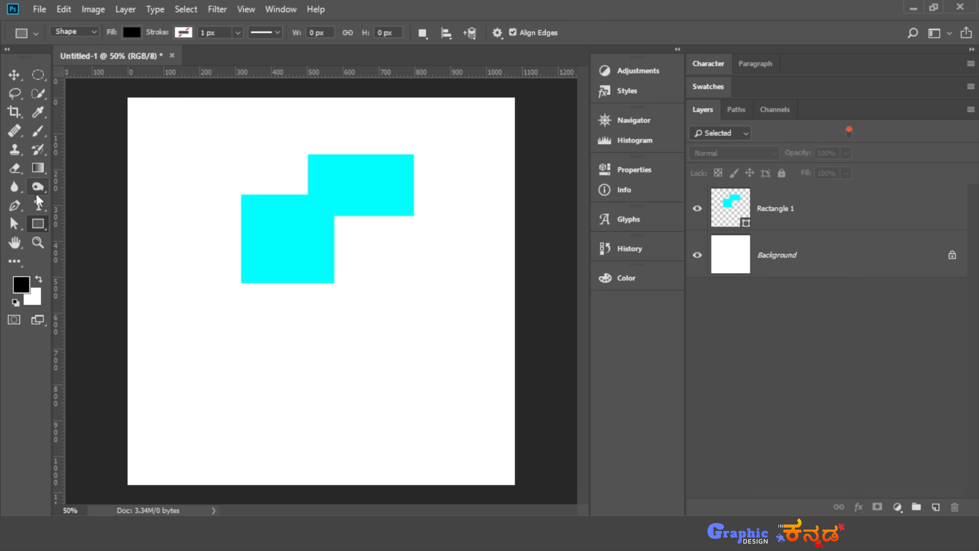
pyautogui.moveTo(205, 335); pyautogui.dragTo(312, 415)
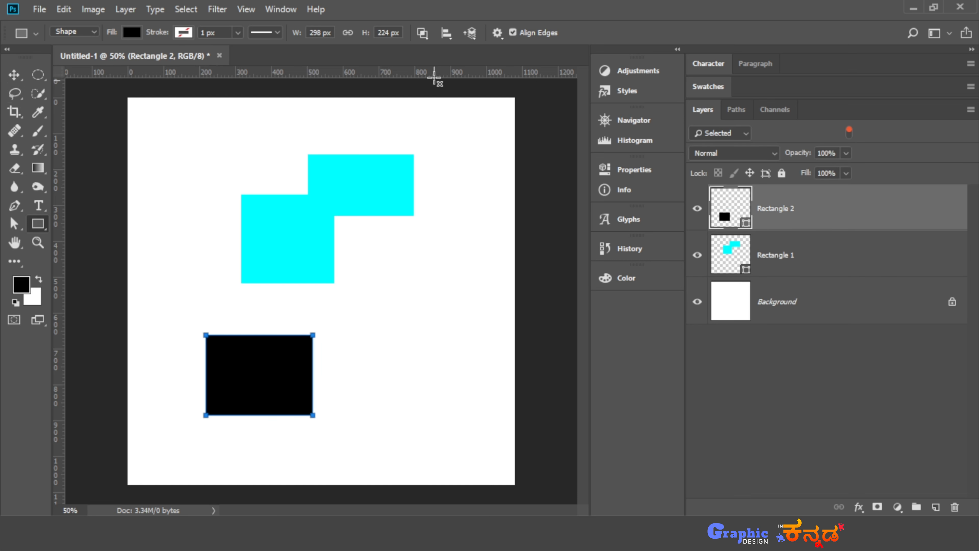
# Draw a taller rectangle over the black one's right side with Exclude Overlapping Shapes, so both together span about 454 × 372 px.
pyautogui.click(423, 33)
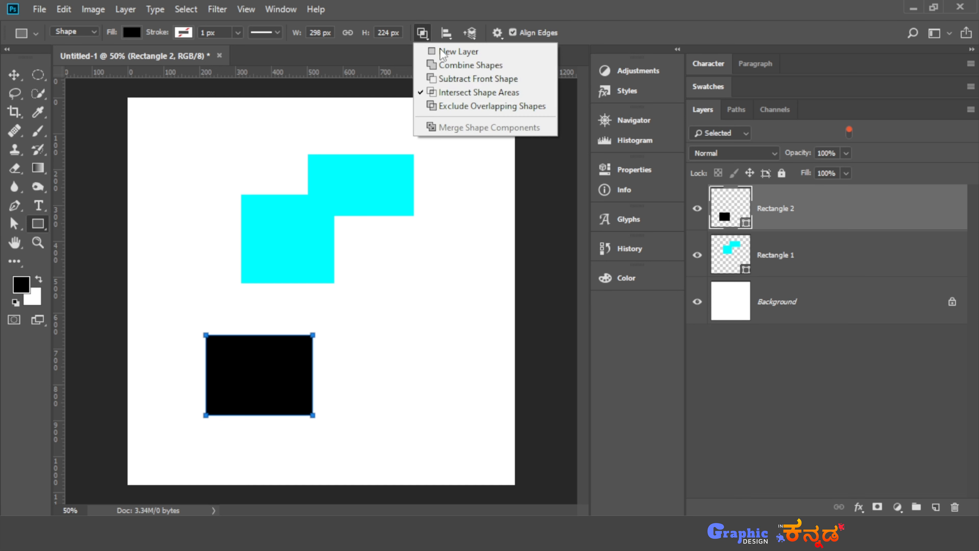
pyautogui.click(462, 106)
pyautogui.moveTo(275, 313); pyautogui.dragTo(369, 447)
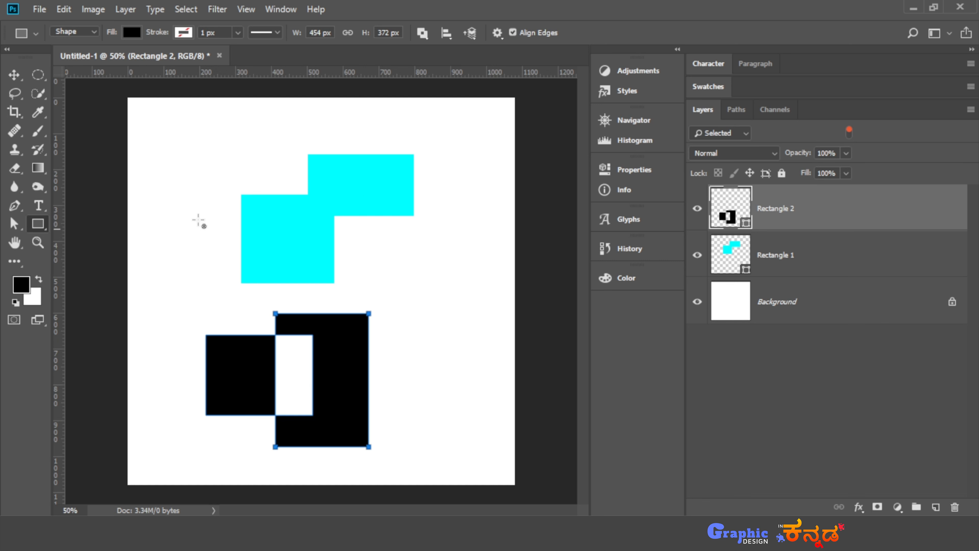
# Move the taller black rectangle right with the Direct Selection Tool until it clears the smaller one, and deselect the layer.
pyautogui.click(14, 228)
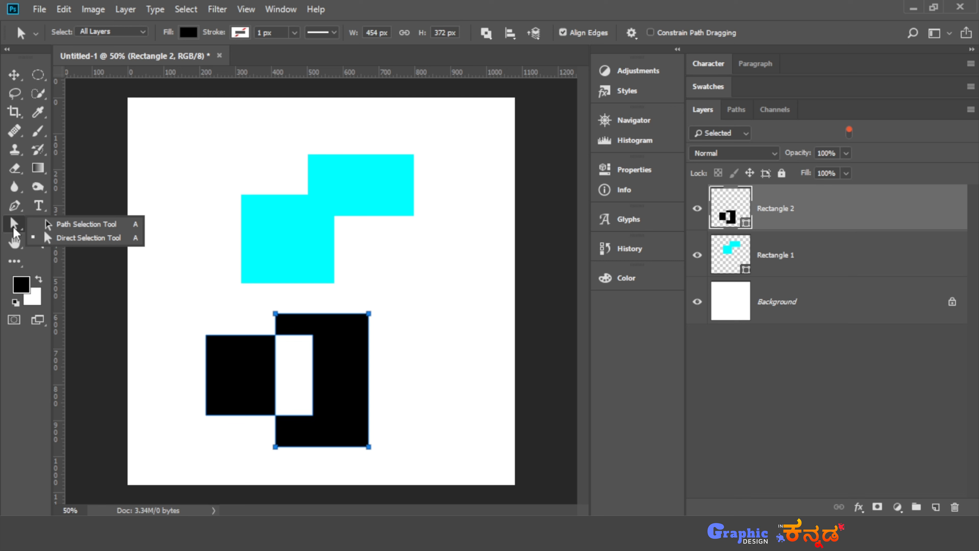
pyautogui.click(89, 234)
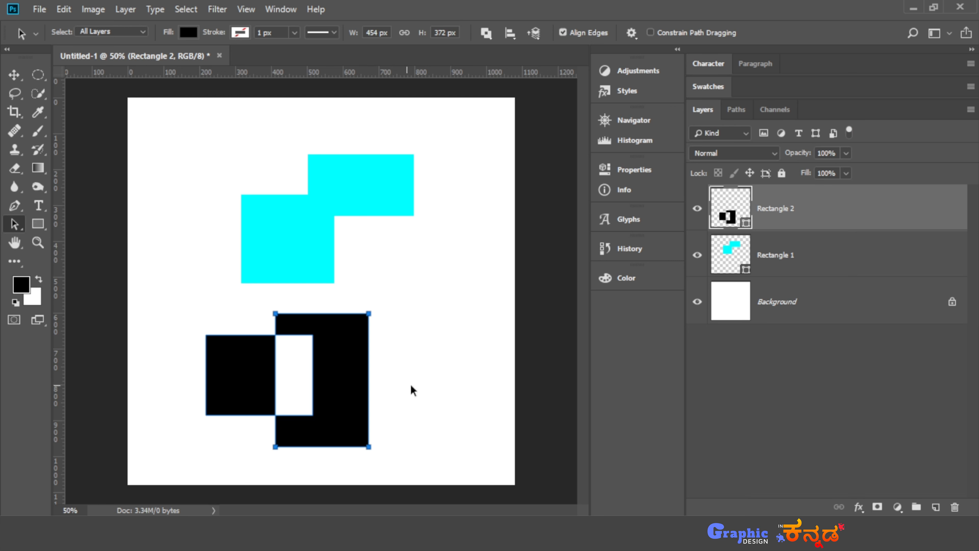
pyautogui.moveTo(359, 393); pyautogui.dragTo(403, 397)
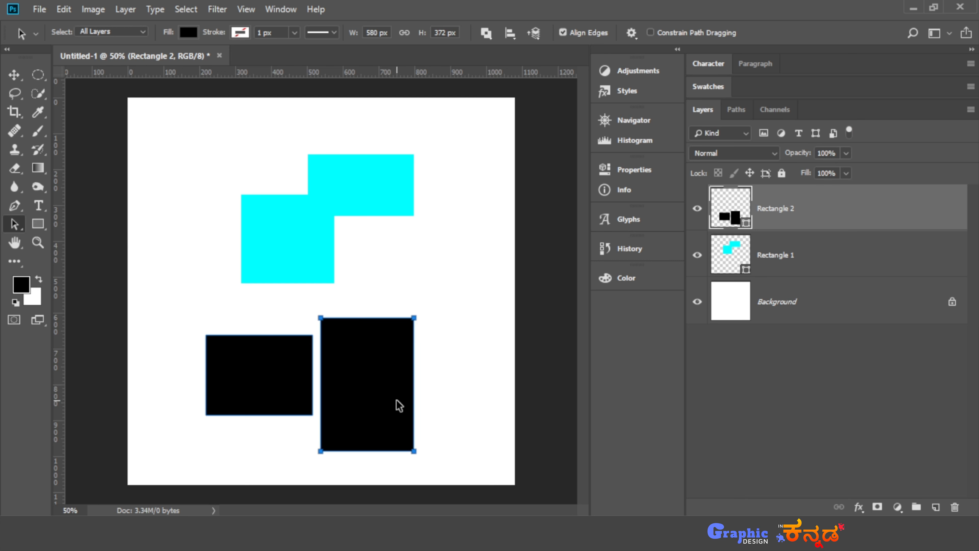
pyautogui.click(860, 380)
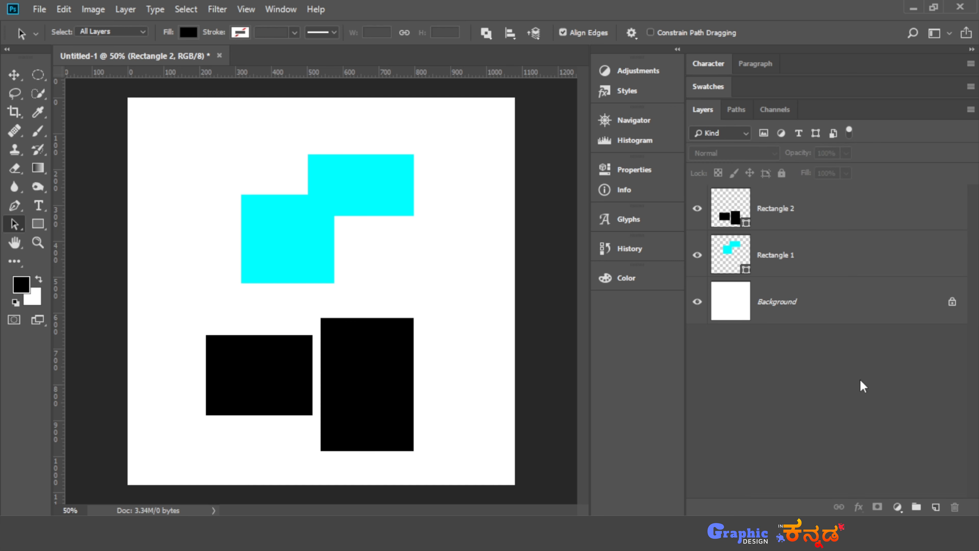
# Merge the cyan shape's components on the Rectangle 1 layer into a single path.
pyautogui.click(815, 249)
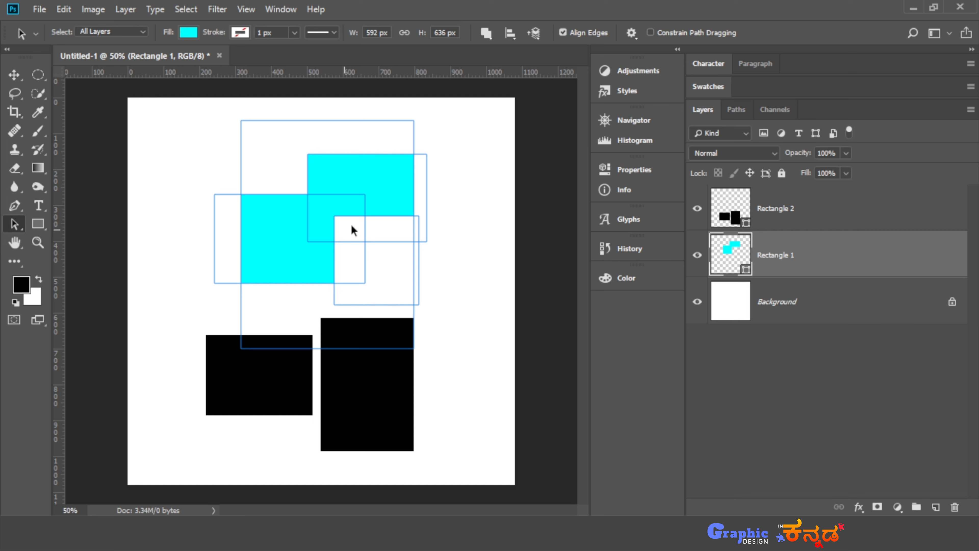
pyautogui.click(486, 33)
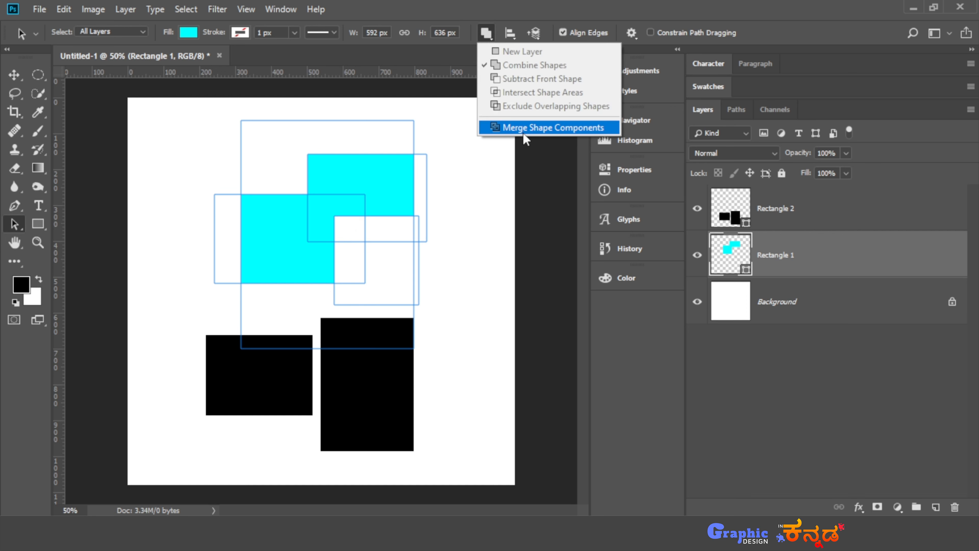
pyautogui.click(539, 138)
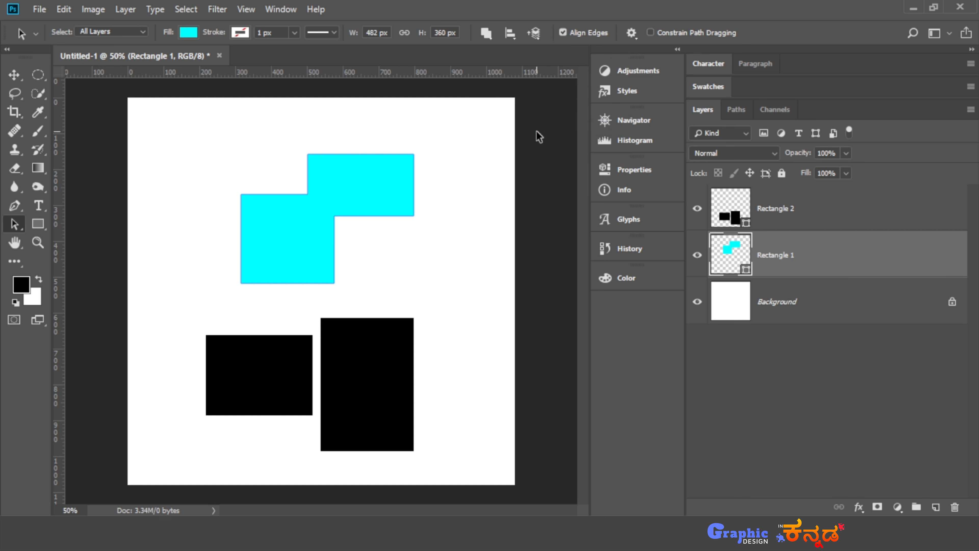
# Move the merged cyan shape slightly up and to the right on the canvas, and deselect it.
pyautogui.click(359, 213)
pyautogui.moveTo(311, 225); pyautogui.dragTo(324, 201)
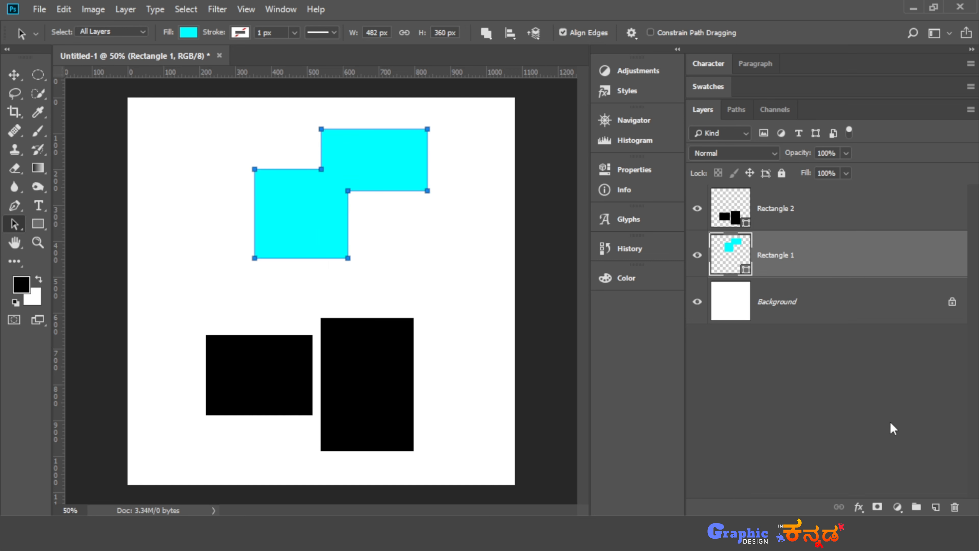
pyautogui.click(829, 402)
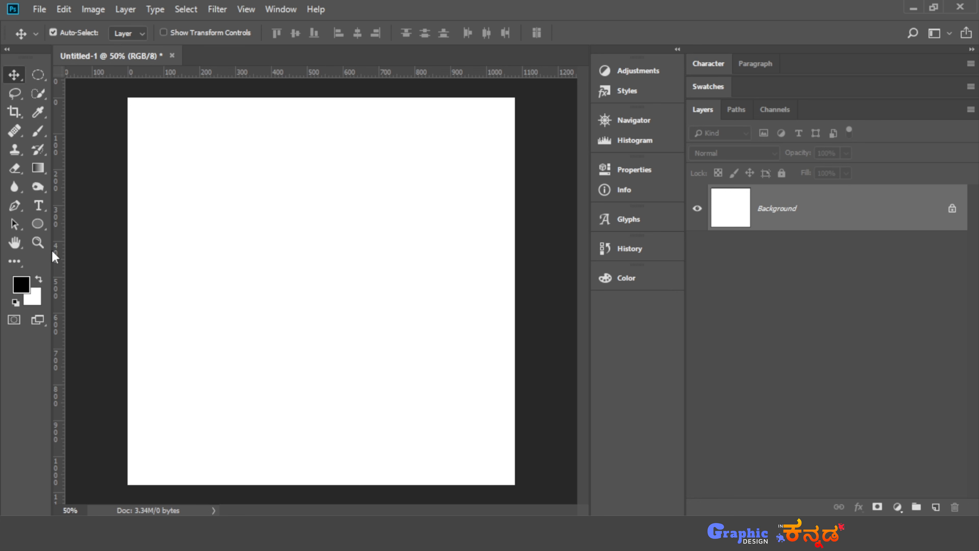
# Draw a rectangle about 410 × 298 px in the upper-left part of the canvas and fill it light blue.
pyautogui.click(40, 230)
pyautogui.click(74, 228)
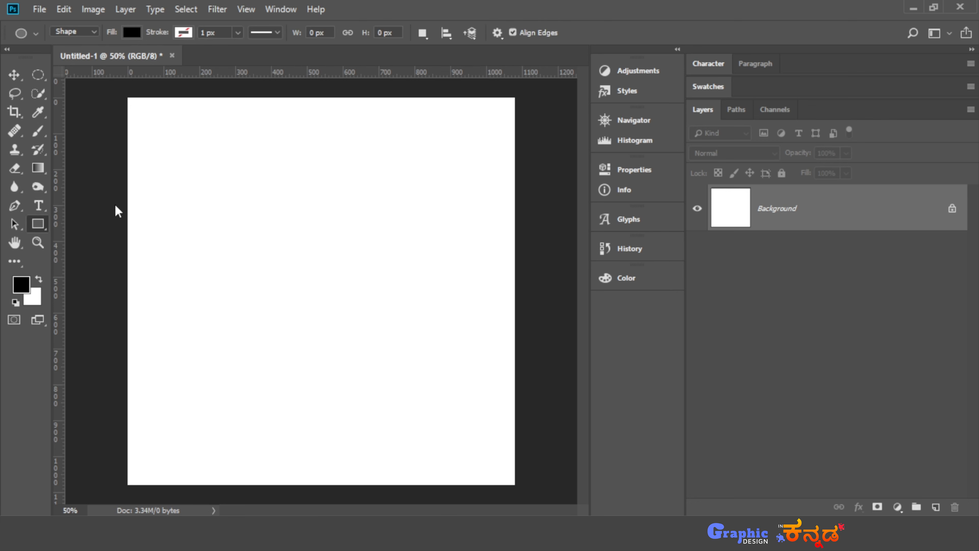
pyautogui.moveTo(168, 152); pyautogui.dragTo(316, 257)
pyautogui.click(132, 33)
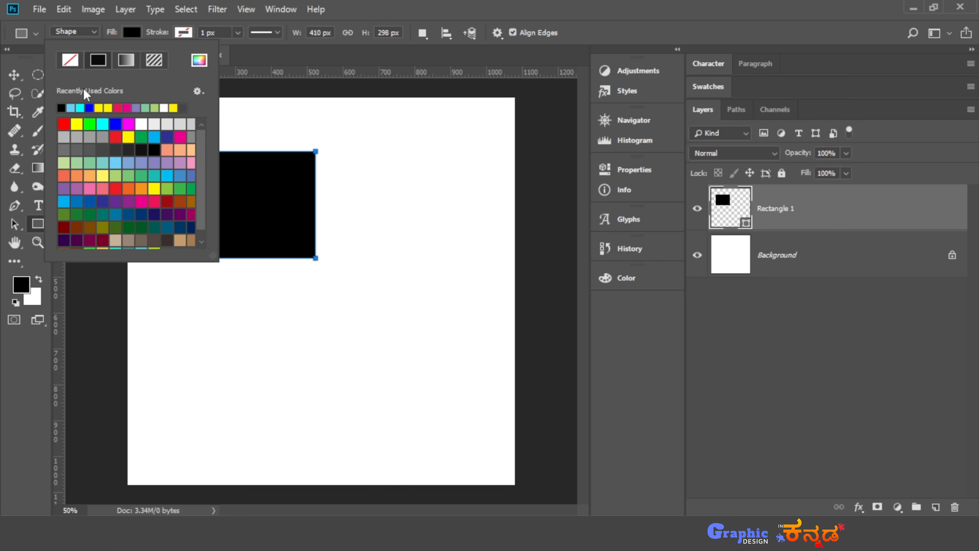
pyautogui.click(116, 115)
pyautogui.click(131, 32)
# Give the light blue rectangle a solid black stroke with a width of 10 px.
pyautogui.hotkey('ctrl', '+')
pyautogui.hotkey('ctrl', '+')
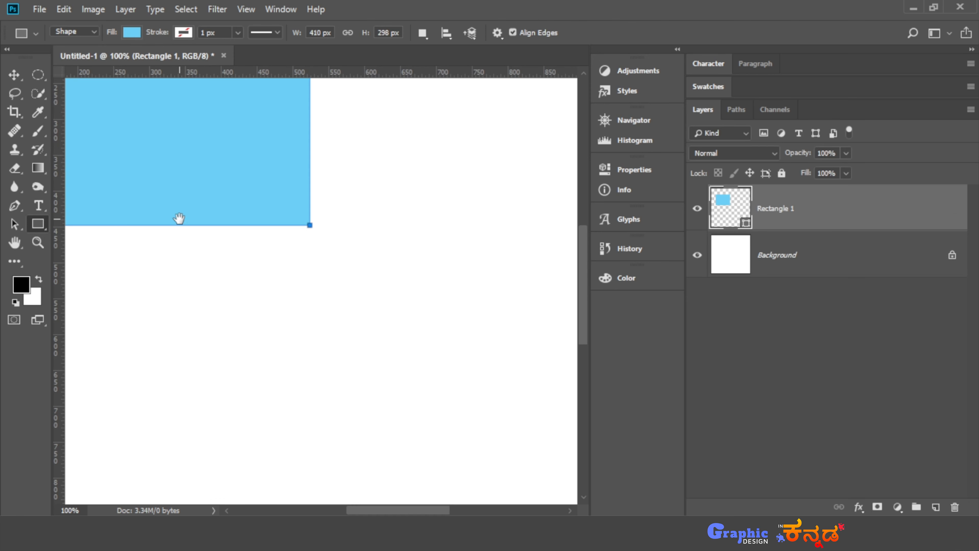
pyautogui.moveTo(180, 218); pyautogui.dragTo(288, 445)
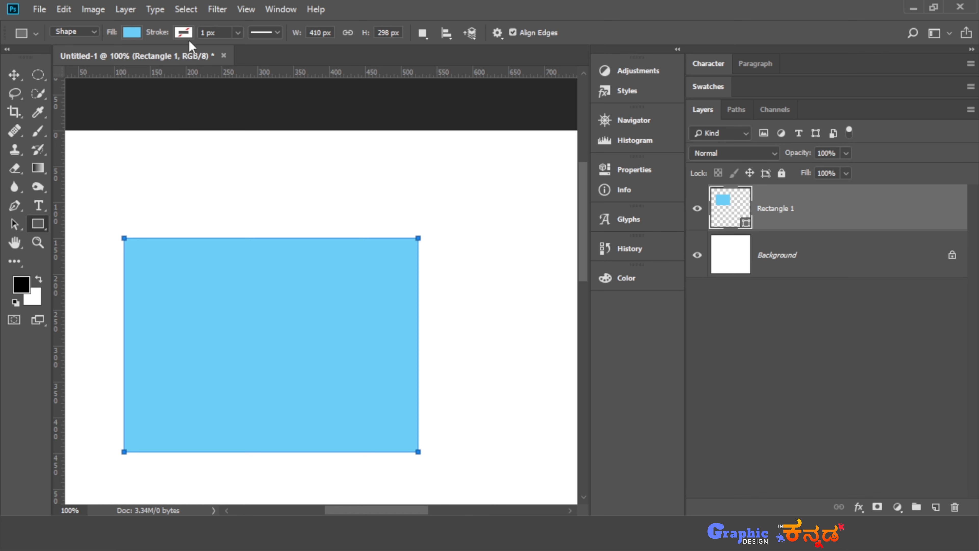
pyautogui.click(190, 32)
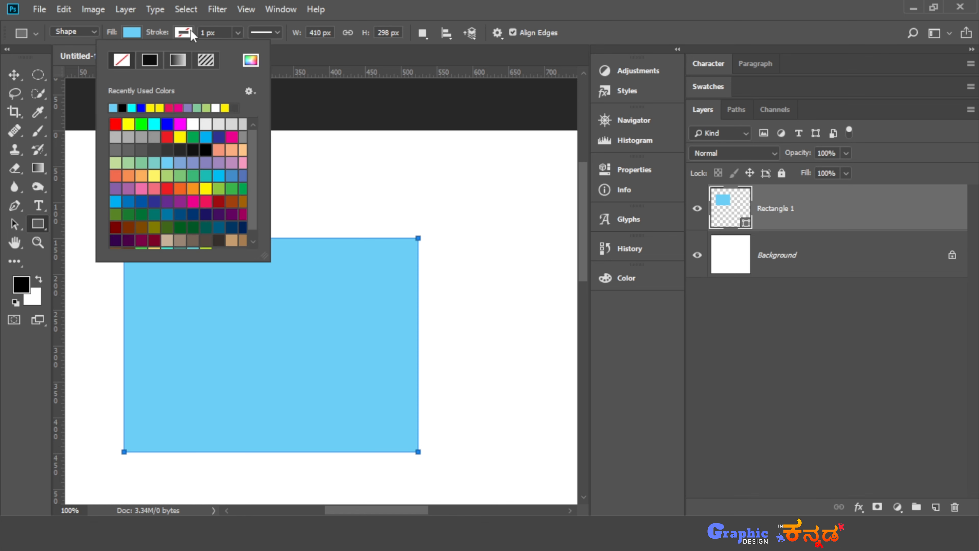
pyautogui.click(152, 63)
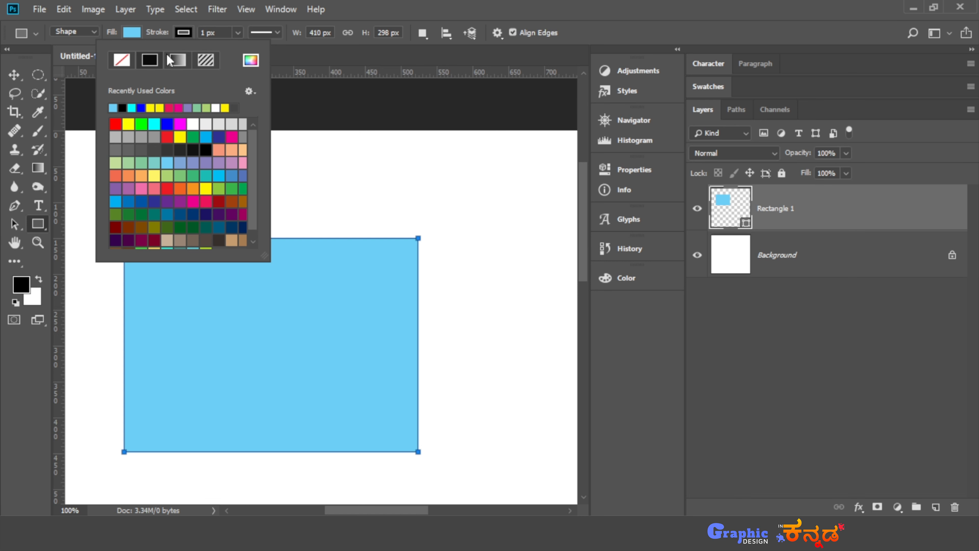
pyautogui.click(217, 34)
pyautogui.click(217, 33)
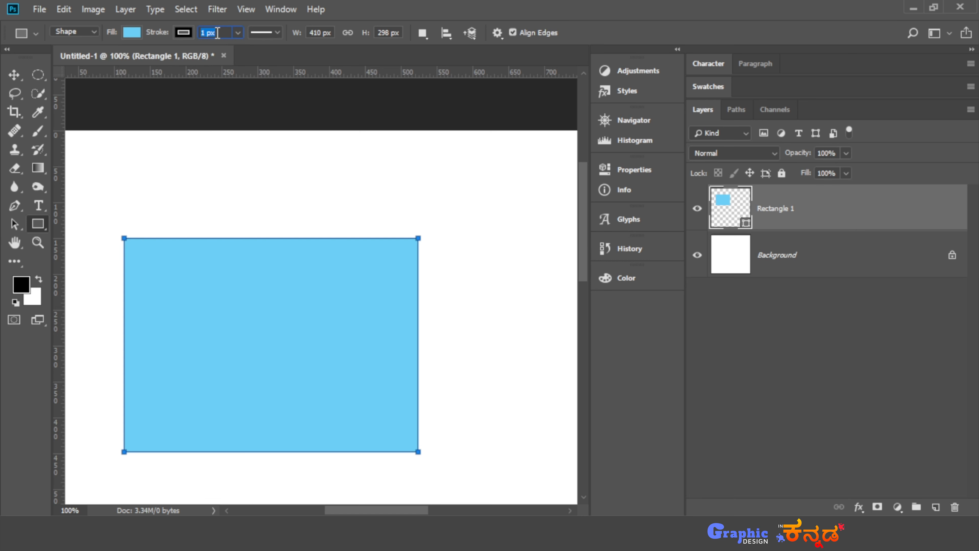
pyautogui.write('10')
pyautogui.press('Return')
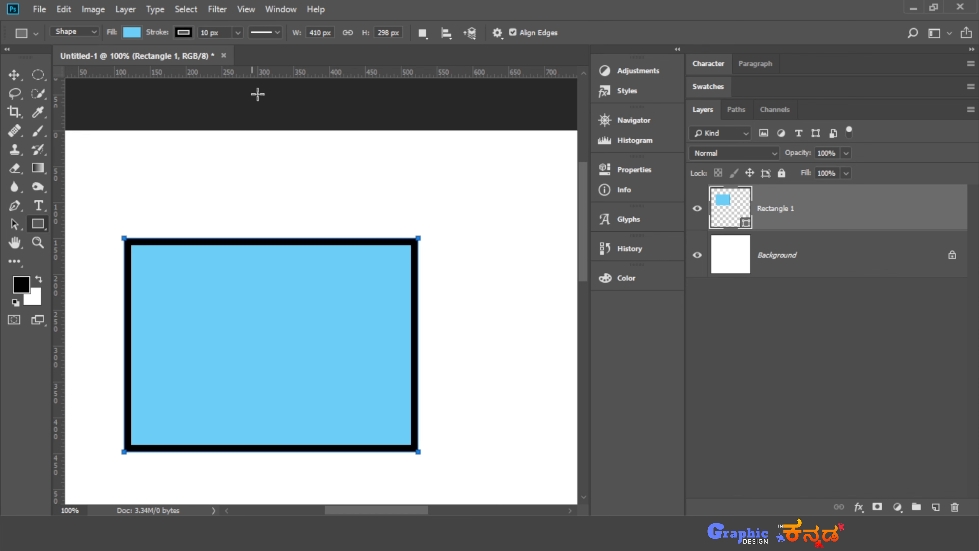
# Try the Outside and Center alignments for the rectangle's stroke in the detailed stroke options, and return it to Inside.
pyautogui.click(277, 33)
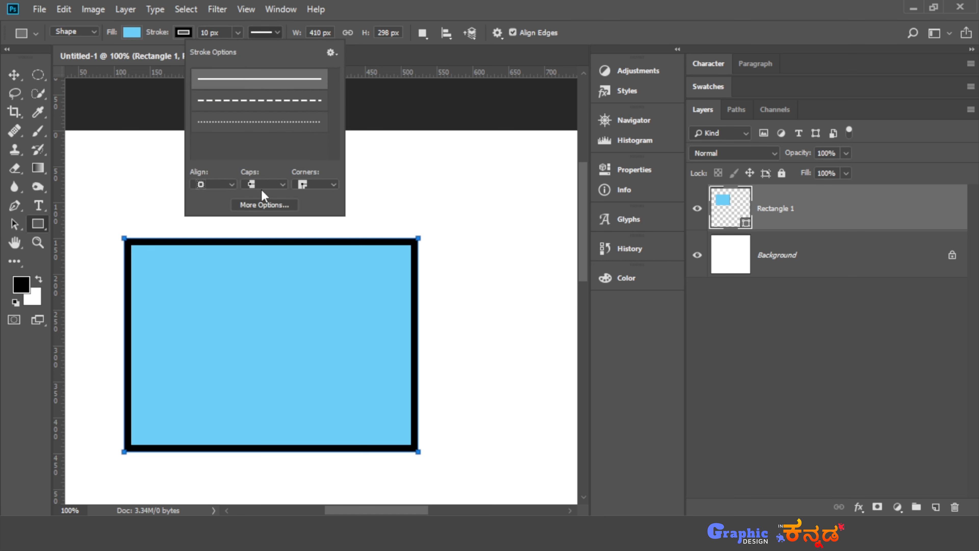
pyautogui.click(264, 207)
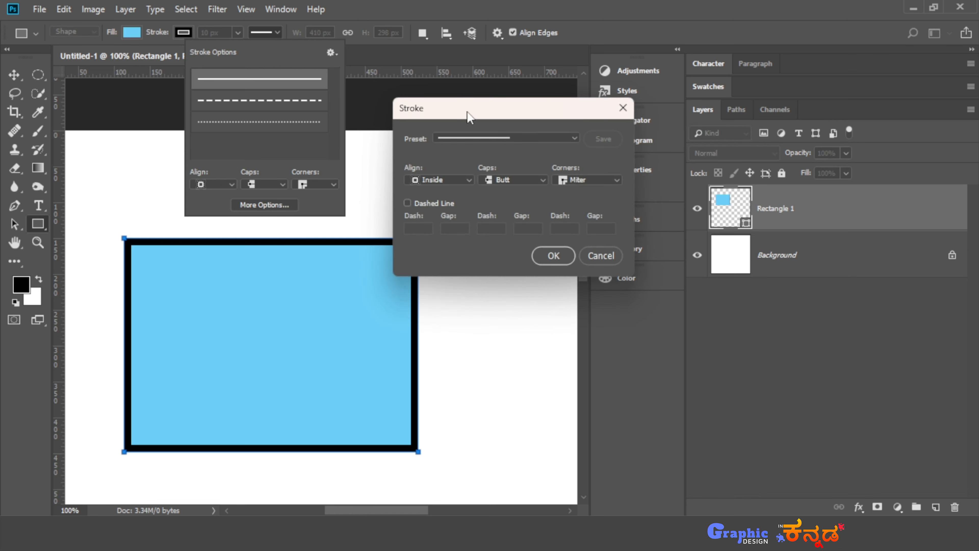
pyautogui.moveTo(468, 116); pyautogui.dragTo(509, 100)
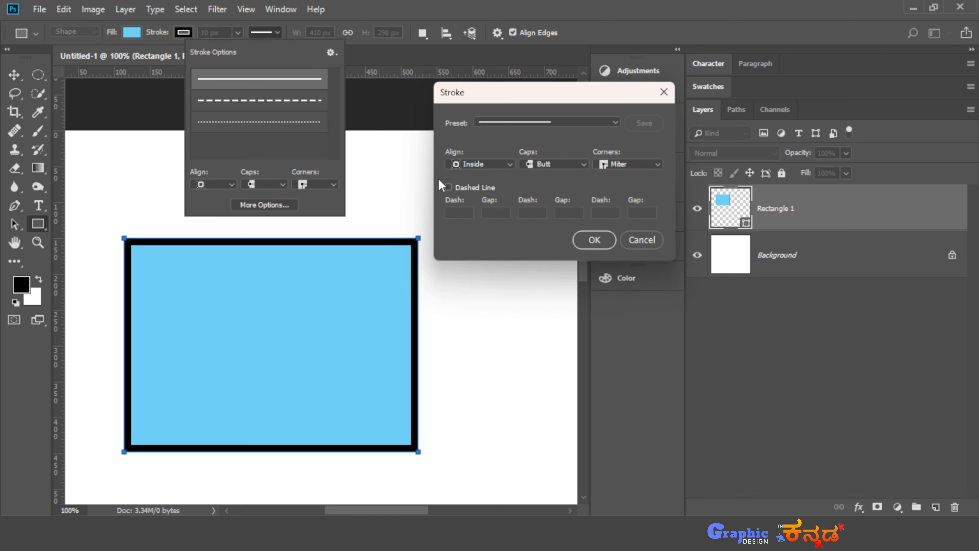
pyautogui.click(505, 164)
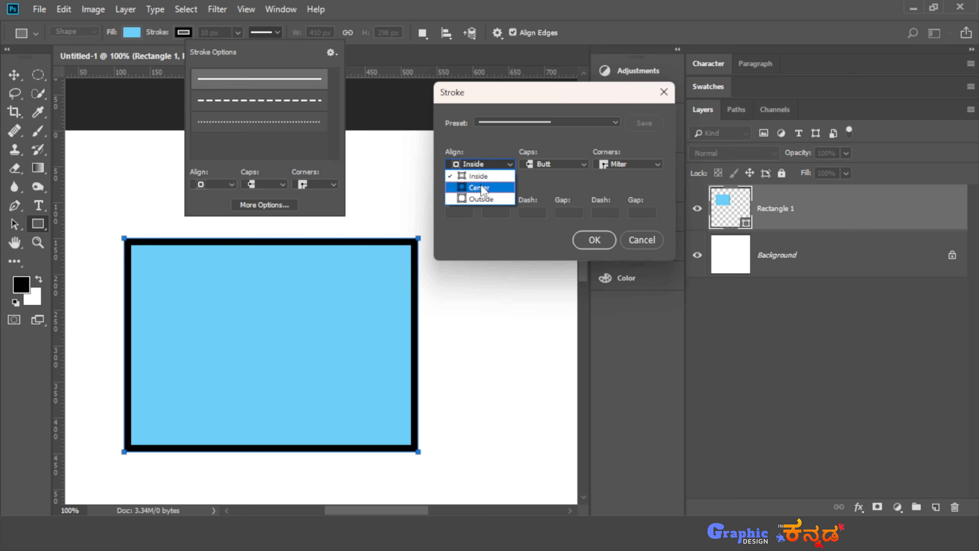
pyautogui.click(482, 199)
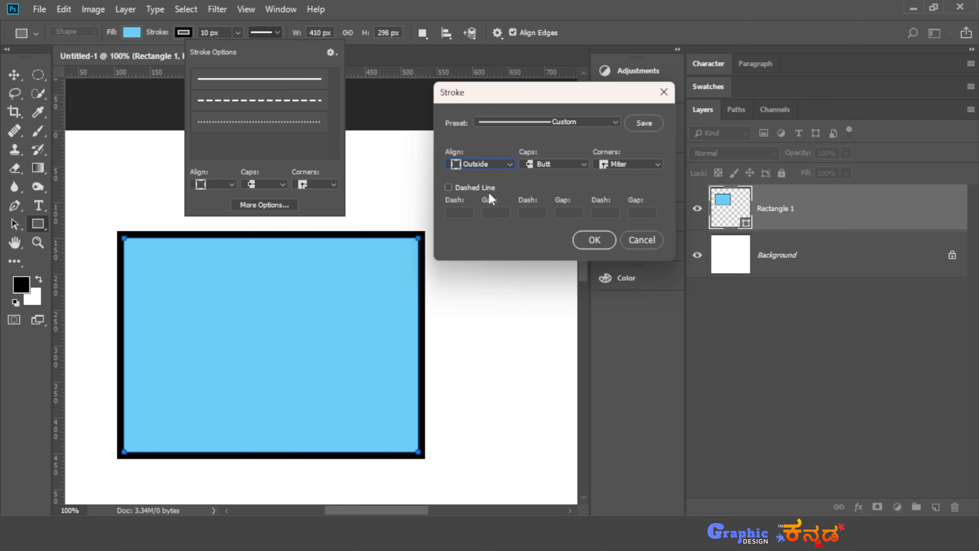
pyautogui.click(508, 166)
pyautogui.click(490, 184)
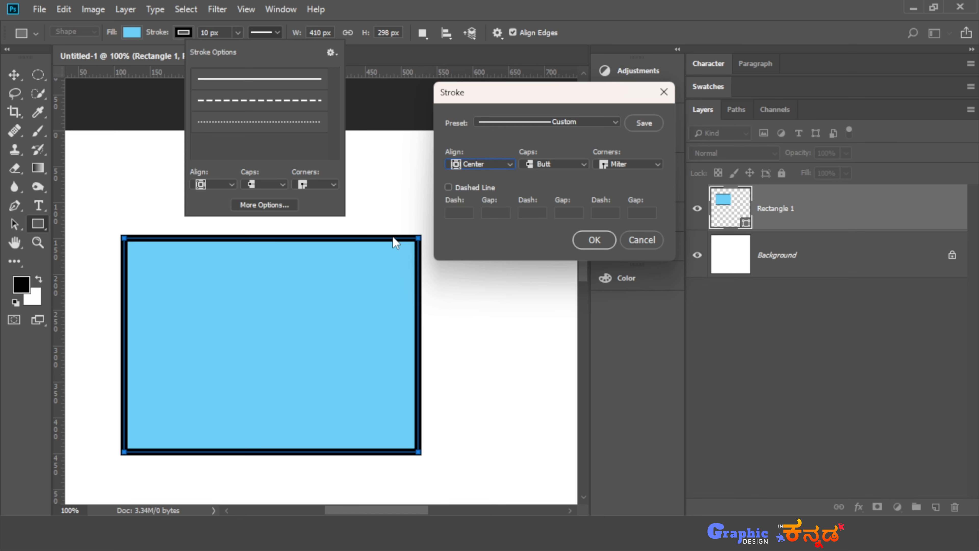
pyautogui.click(491, 165)
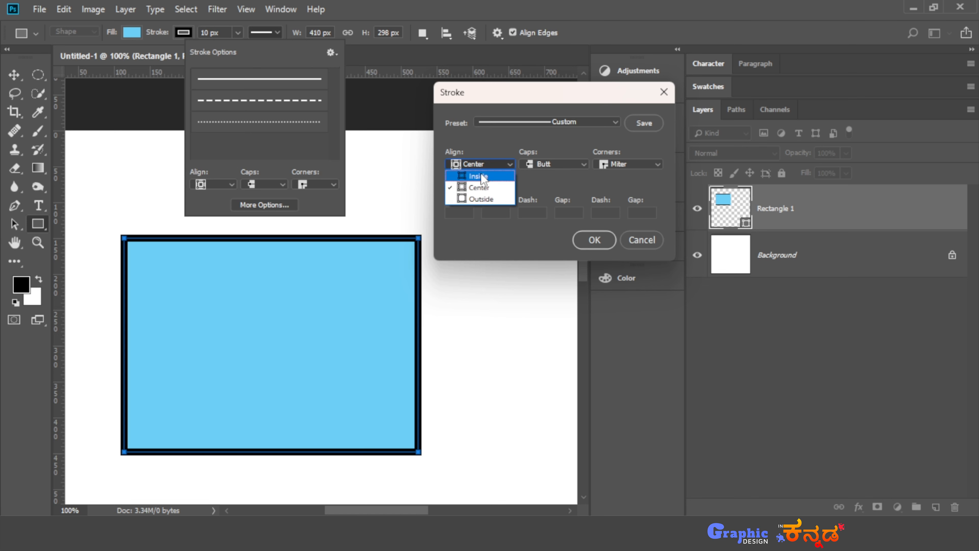
pyautogui.click(486, 175)
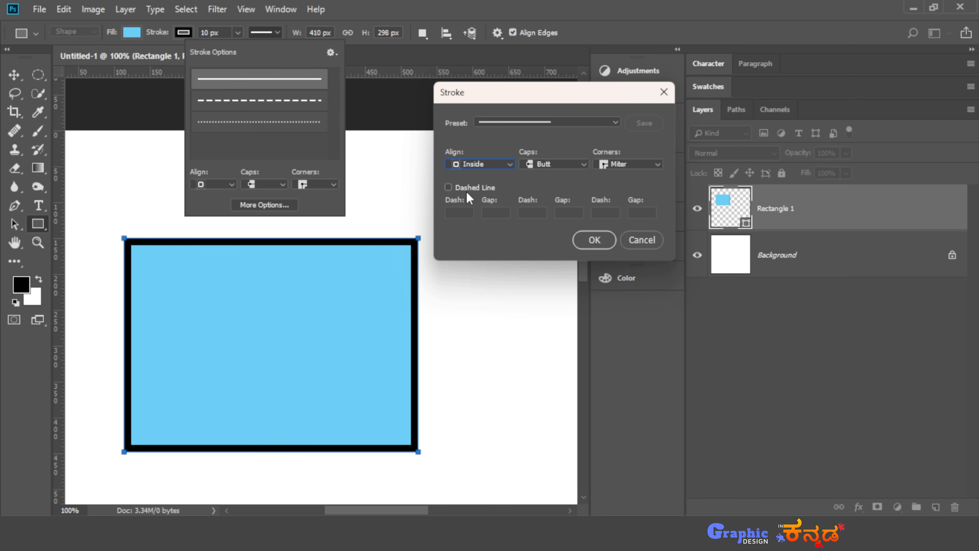
# Try a dashed stroke with dash and gap pairs of 4 and 4, 2 and 2, and 1 and 1, and discard it.
pyautogui.click(447, 187)
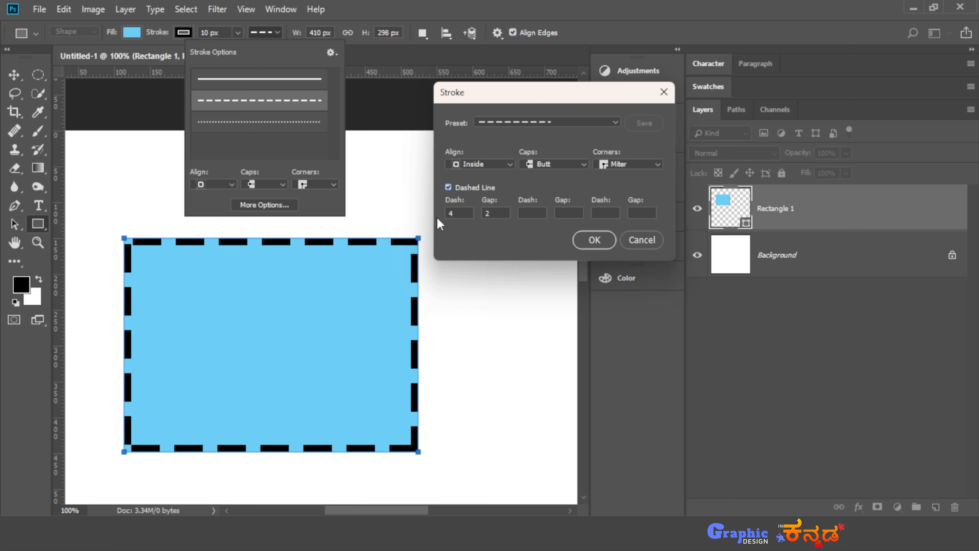
pyautogui.doubleClick(483, 212)
pyautogui.write('4')
pyautogui.press('Tab')
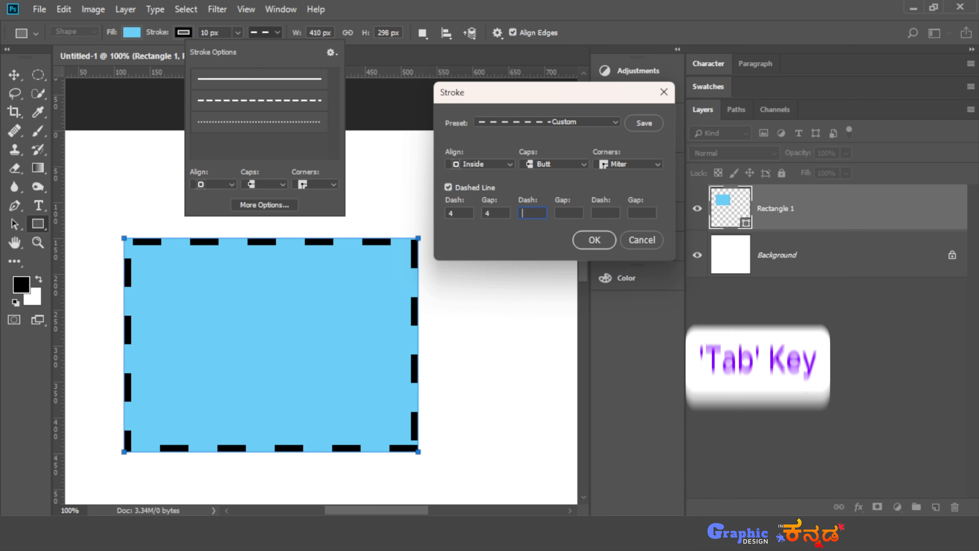
pyautogui.write('2')
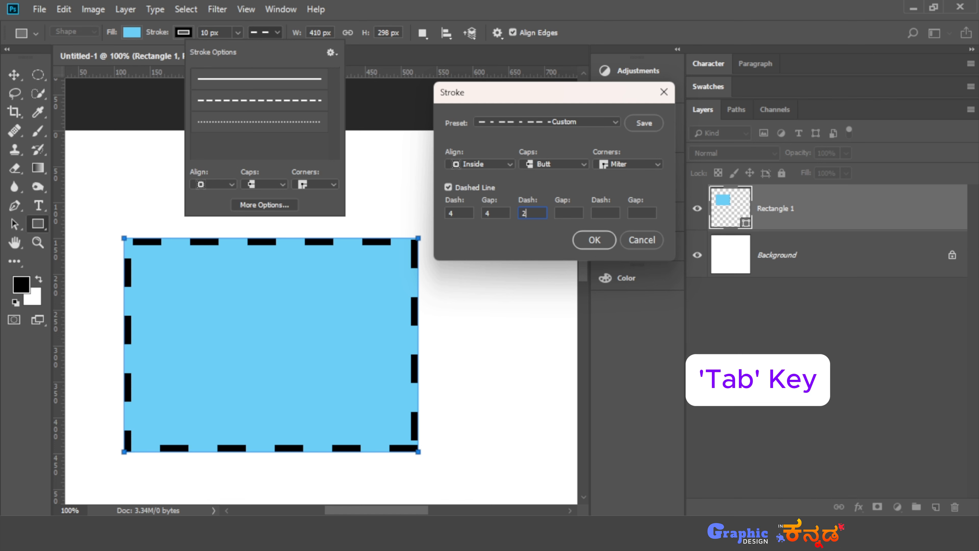
pyautogui.press('Tab')
pyautogui.write('2')
pyautogui.press('Tab')
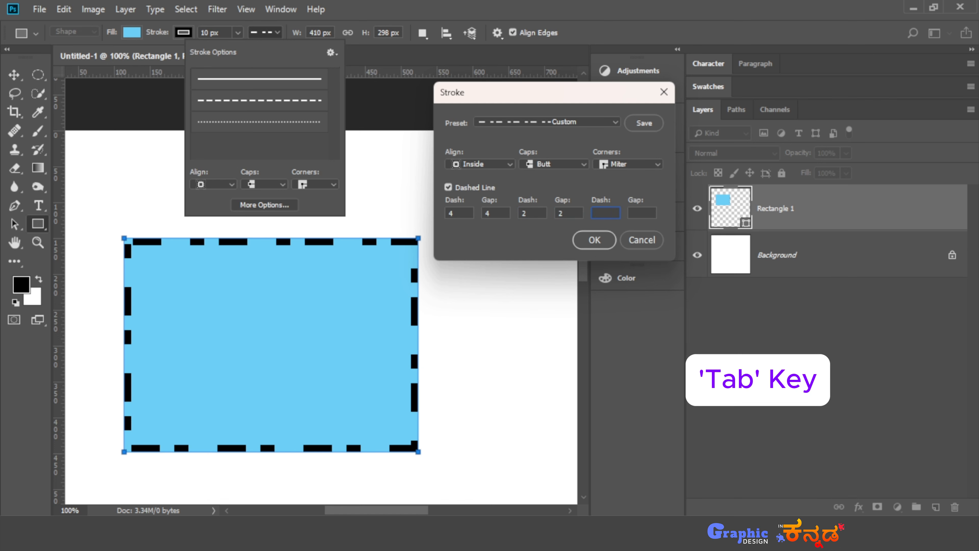
pyautogui.write('1')
pyautogui.press('Tab')
pyautogui.write('1')
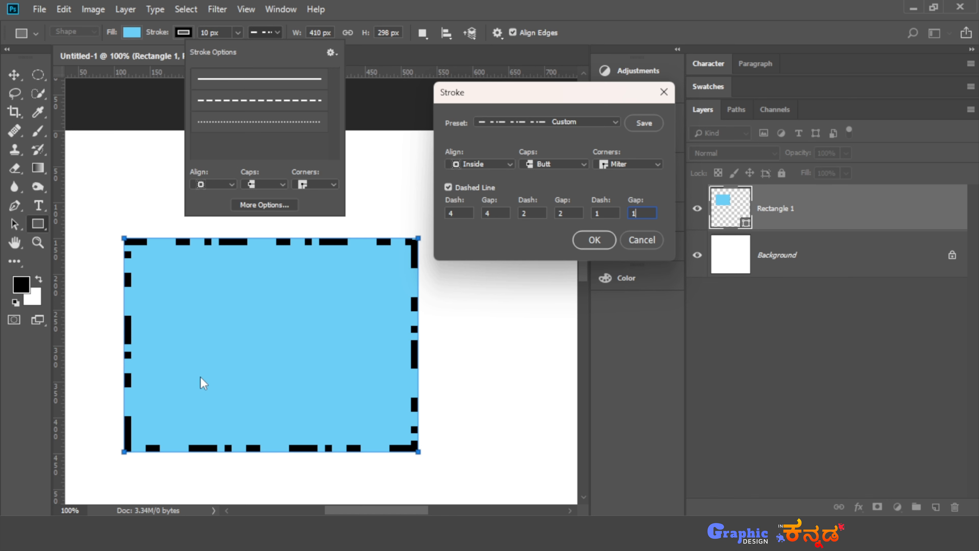
pyautogui.click(647, 240)
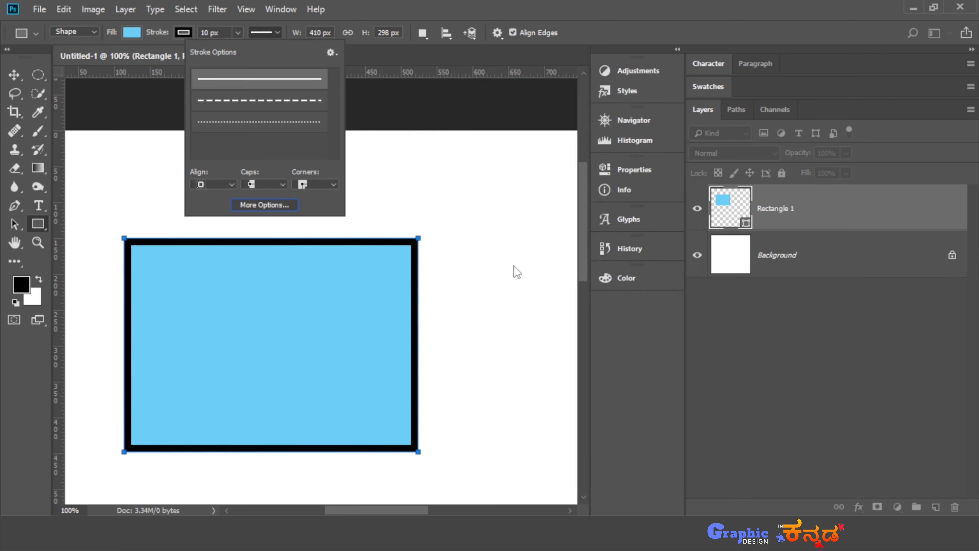
# Make the rectangle's stroke dashed in the detailed stroke options, compare Round and Square caps, and set the caps to Round.
pyautogui.click(263, 204)
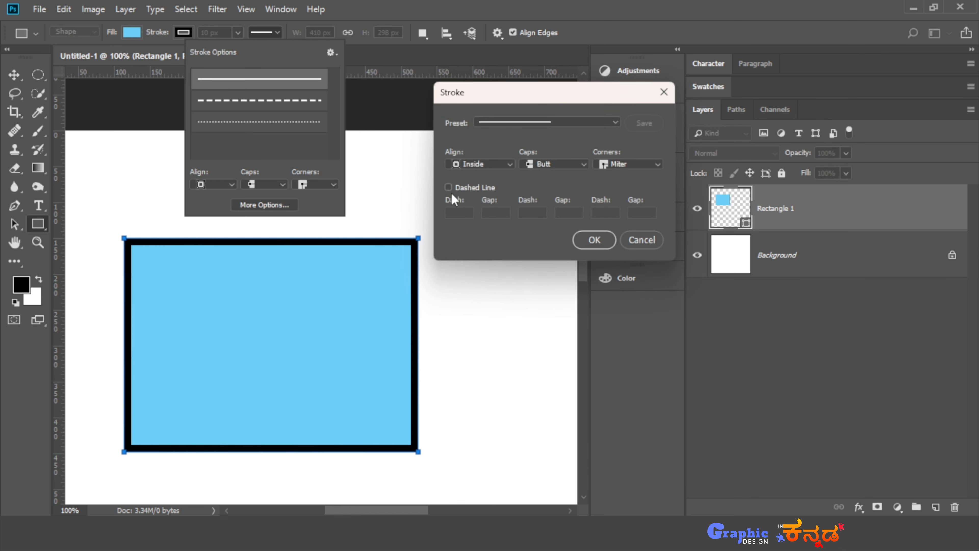
pyautogui.click(449, 188)
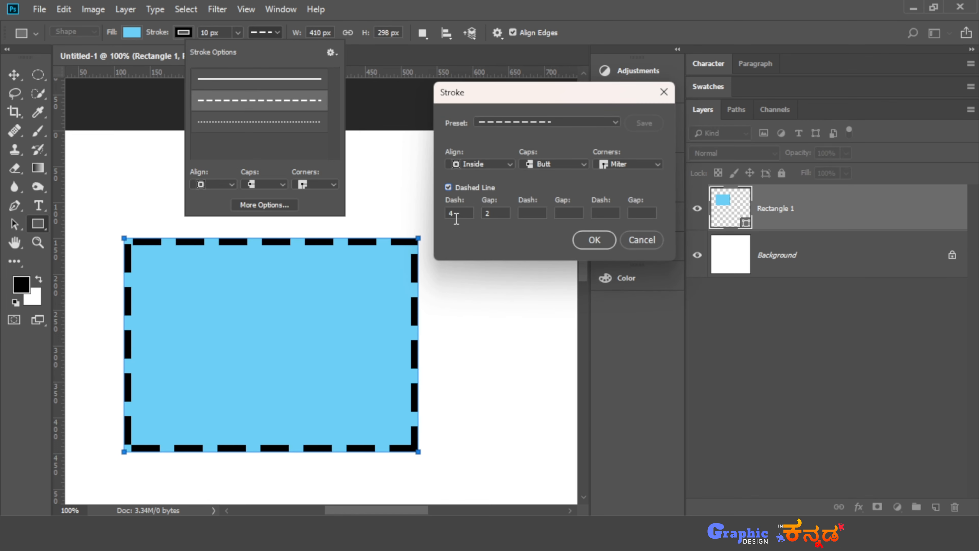
pyautogui.click(584, 166)
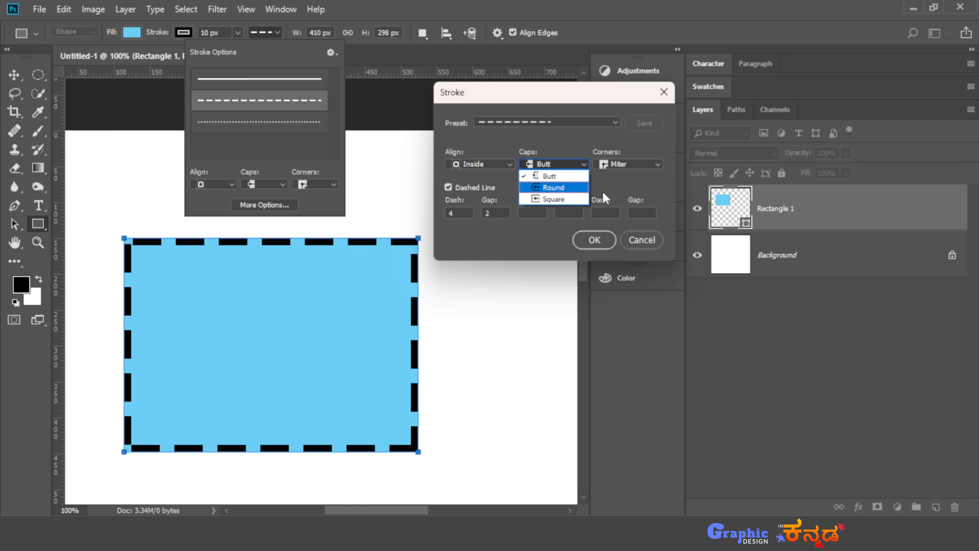
pyautogui.click(550, 187)
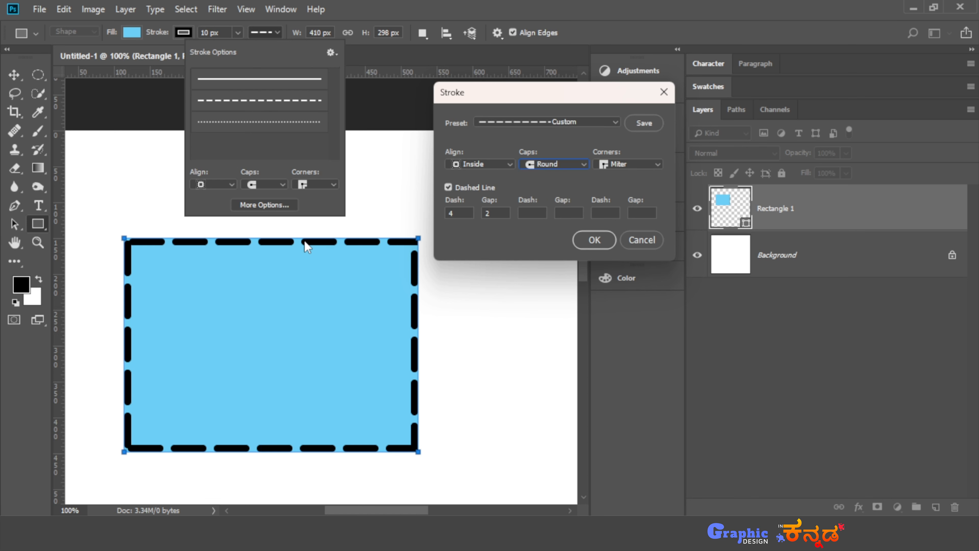
pyautogui.click(581, 164)
pyautogui.click(550, 198)
pyautogui.click(572, 164)
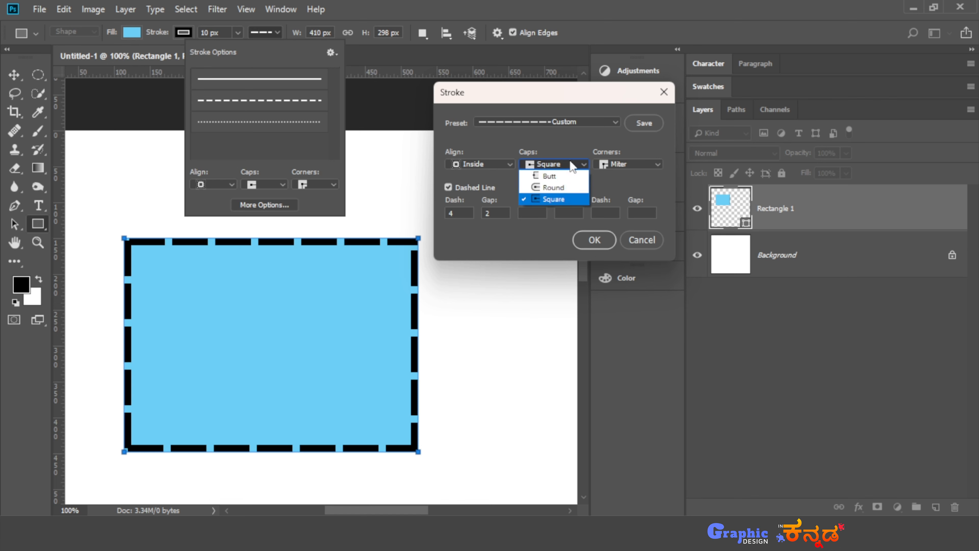
pyautogui.click(557, 189)
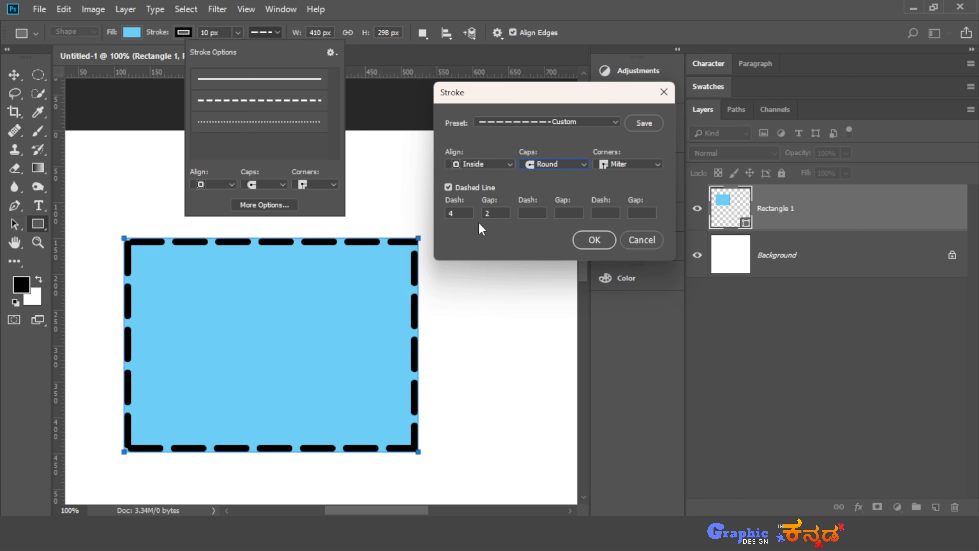
# Set the first gap of the dashed stroke to 4.
pyautogui.doubleClick(489, 213)
pyautogui.write('4')
pyautogui.press('Tab')
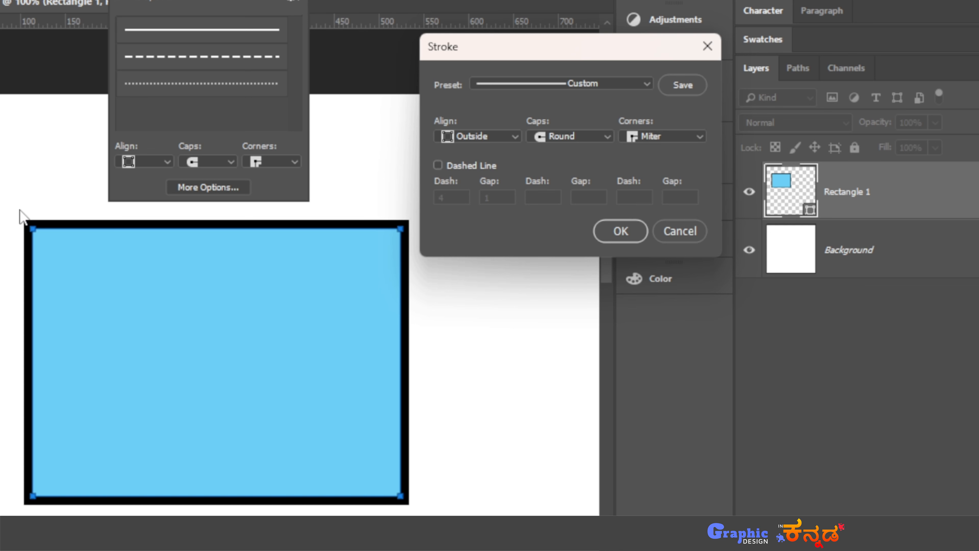
# Try Round corners on the stroke, set the corners to Bevel, and apply the stroke settings.
pyautogui.click(679, 137)
pyautogui.click(671, 171)
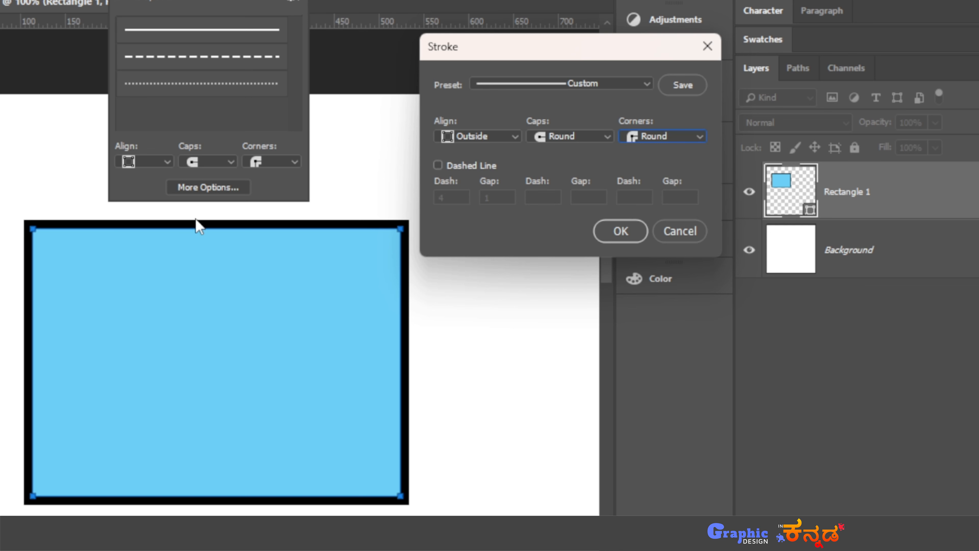
pyautogui.click(699, 140)
pyautogui.click(676, 181)
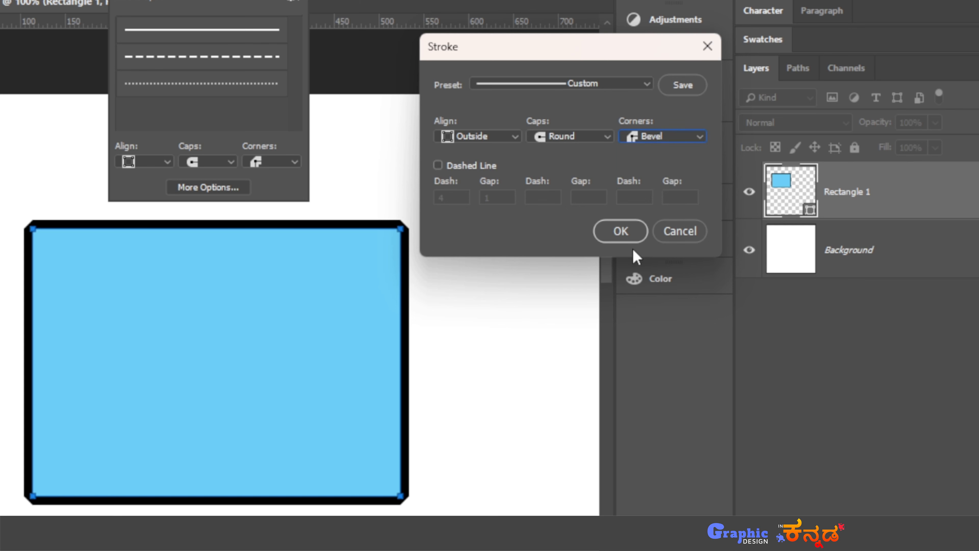
pyautogui.click(622, 232)
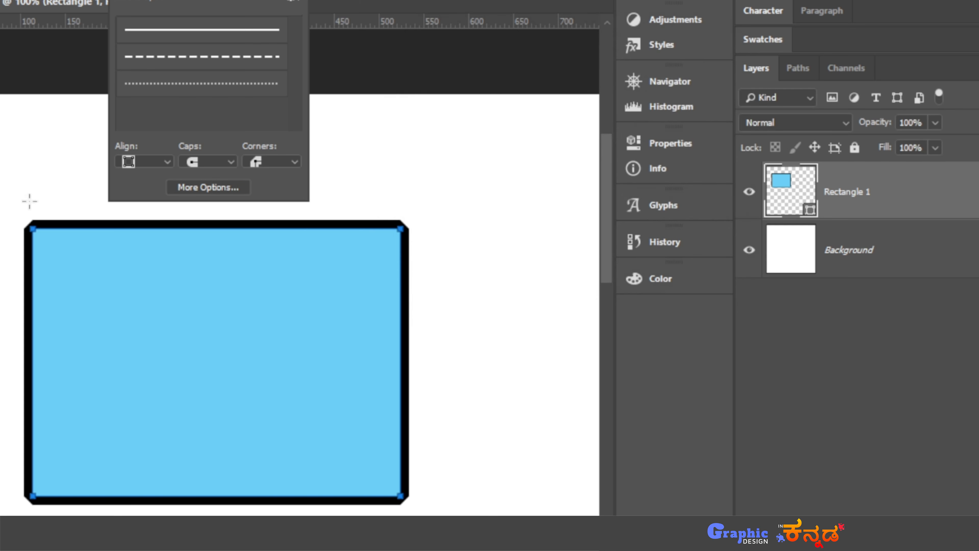